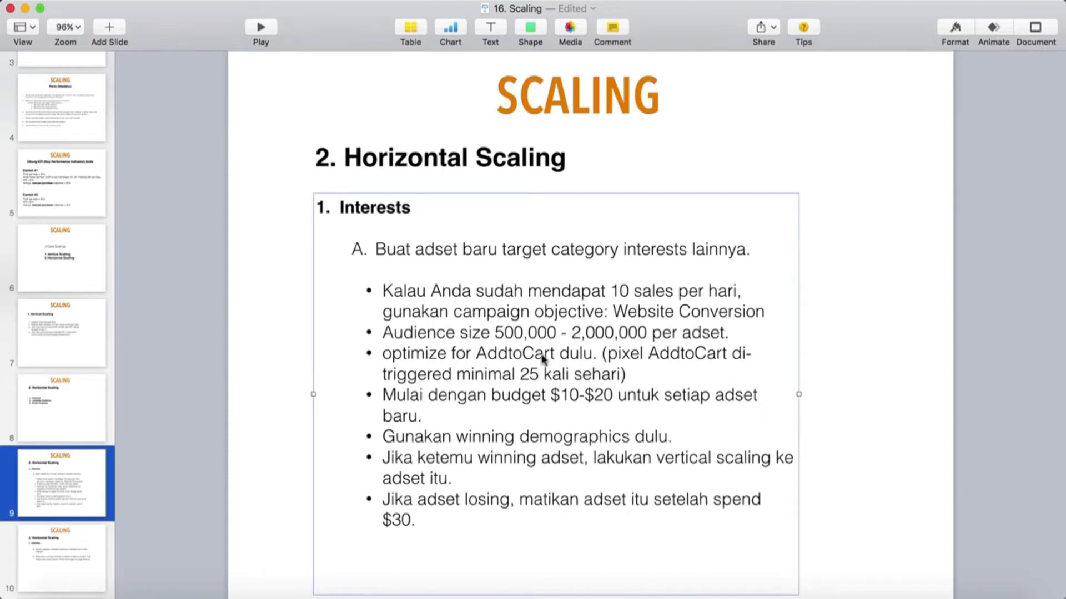
Switch to Ads Manager in Google Chrome and widen the checkout conversion columns to review the ad set's results
{"action": "left_click", "coordinate": [573, 376]}
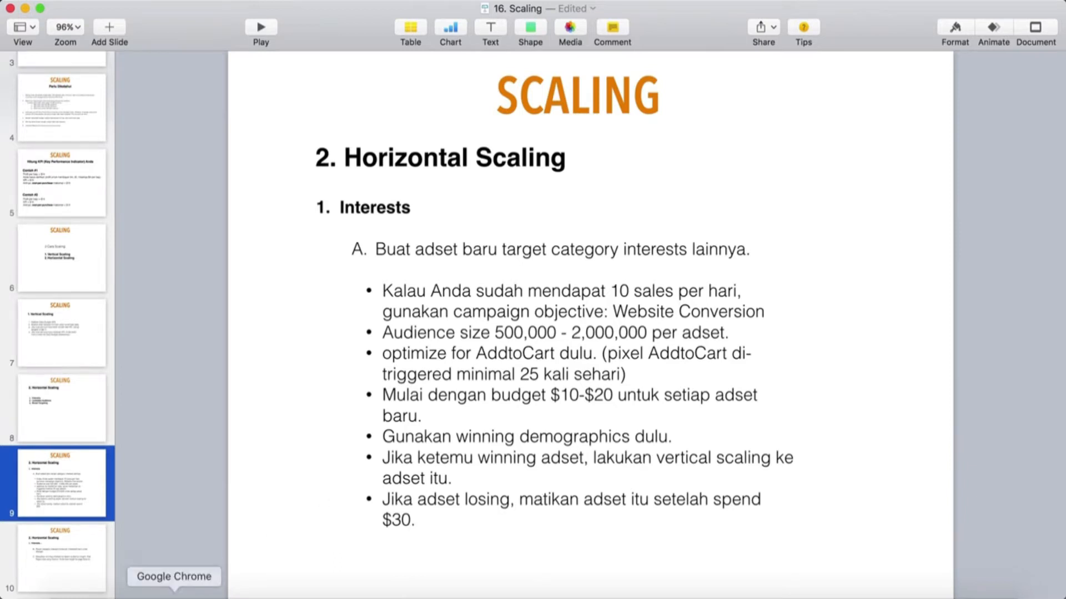
{"action": "left_click", "coordinate": [174, 598]}
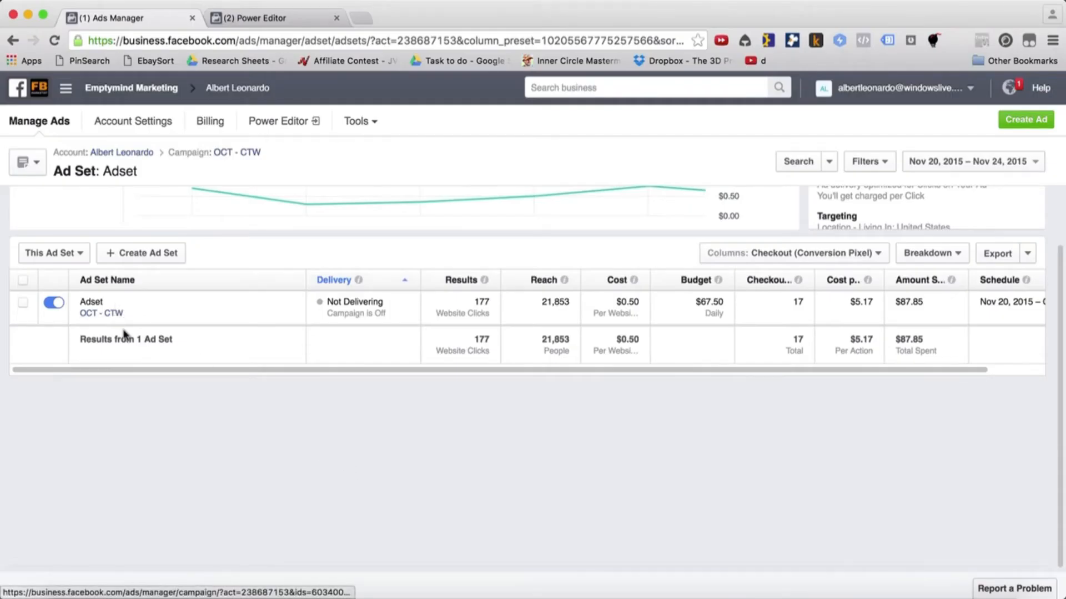
{"action": "scroll", "coordinate": [799, 319], "scroll_direction": "right", "scroll_amount": 2}
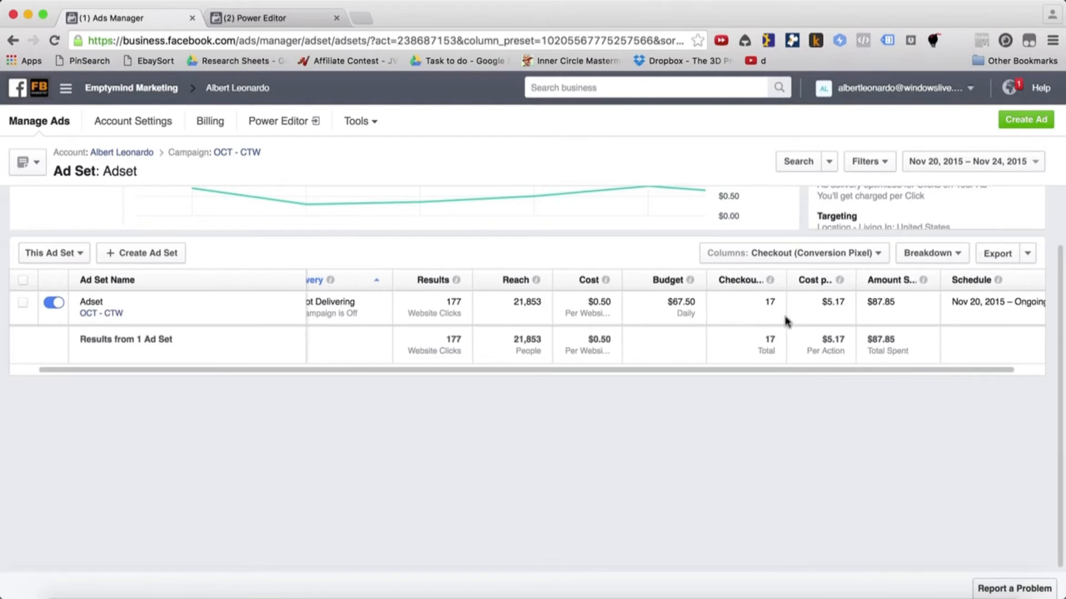
{"action": "left_click_drag", "start_coordinate": [828, 286], "coordinate": [868, 287]}
{"action": "scroll", "coordinate": [800, 306], "scroll_direction": "right", "scroll_amount": 3}
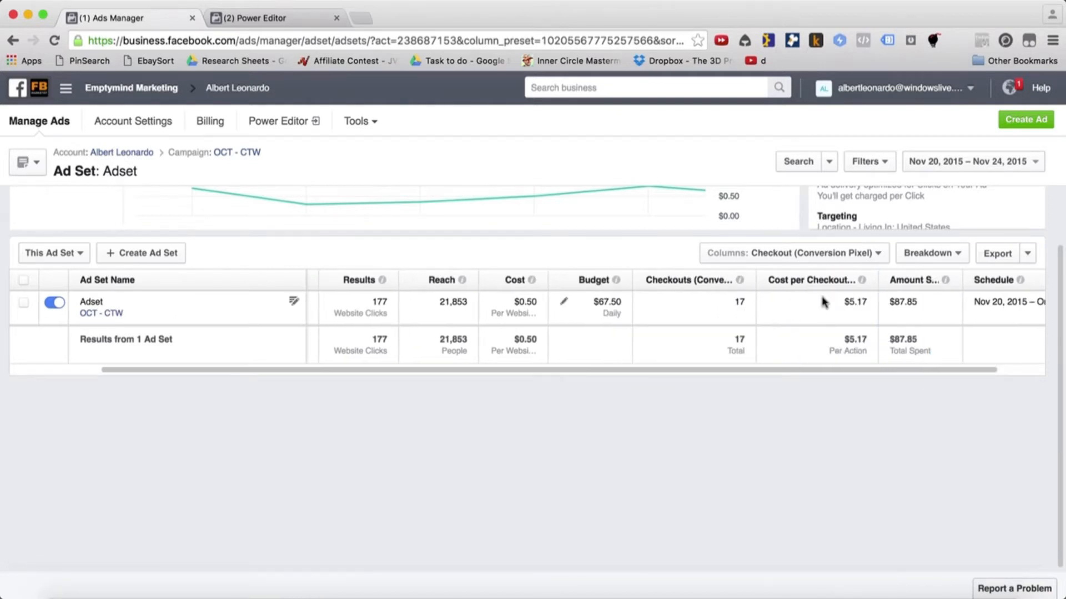
{"action": "scroll", "coordinate": [799, 300], "scroll_direction": "right", "scroll_amount": 2}
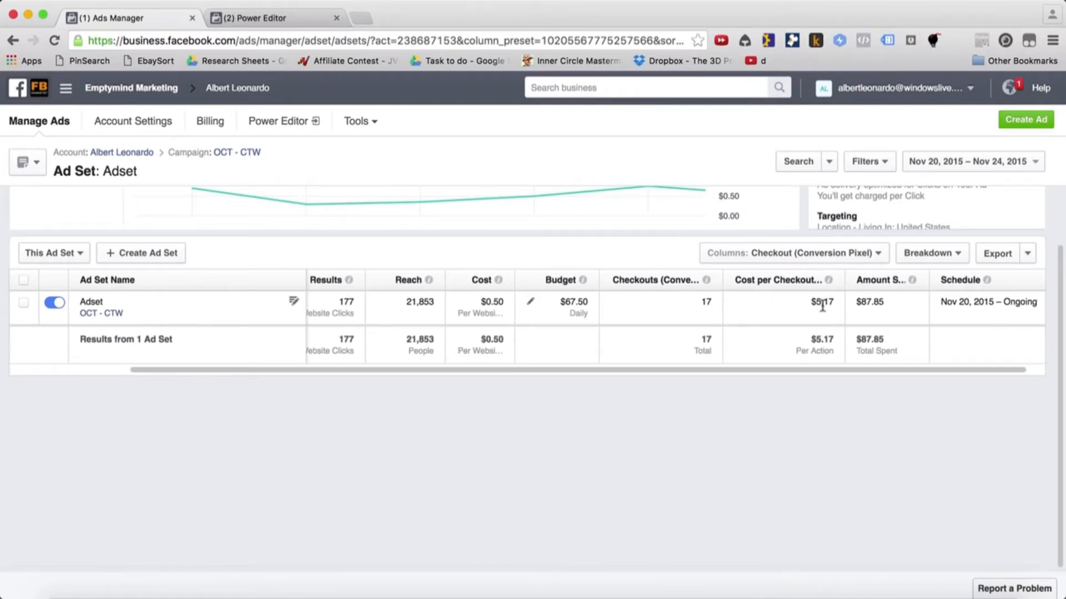
{"action": "scroll", "coordinate": [811, 313], "scroll_direction": "right", "scroll_amount": 1}
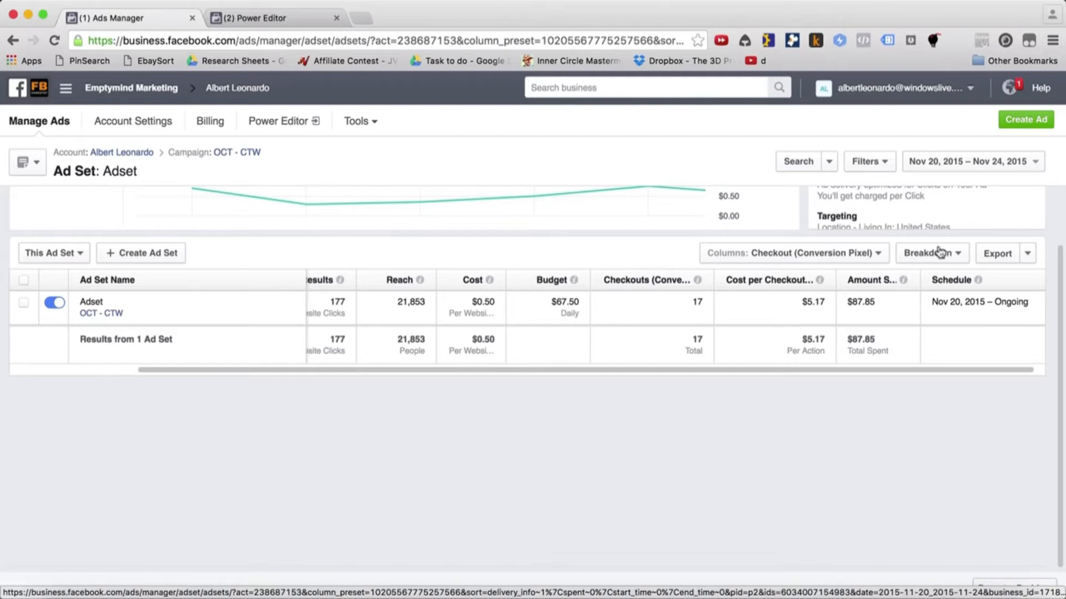
Break down the ad set's results by age and examine the checkouts of each age range
{"action": "left_click", "coordinate": [949, 253]}
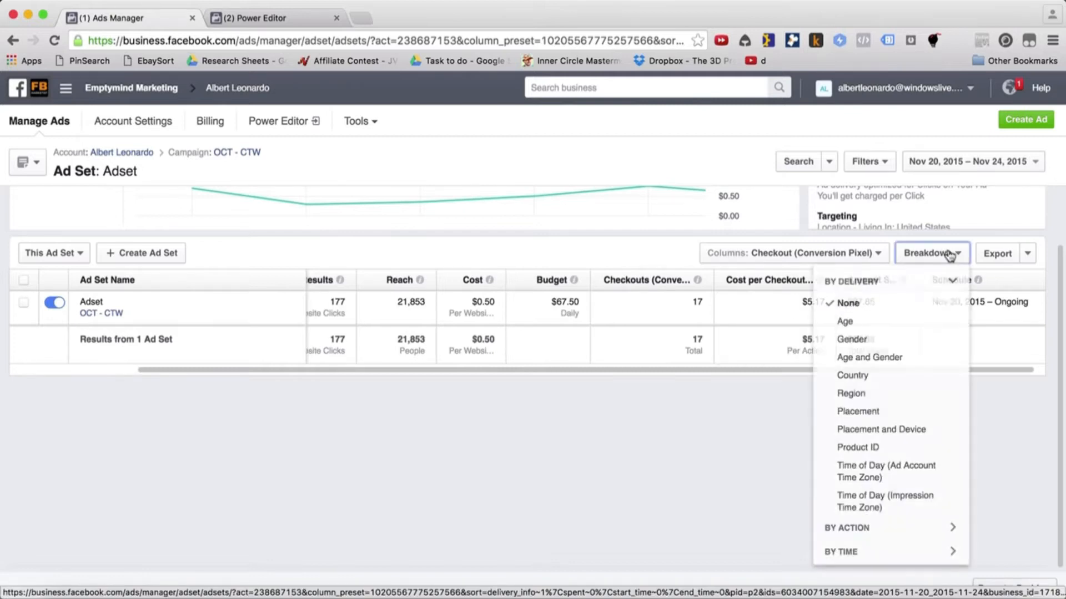
{"action": "left_click", "coordinate": [914, 322]}
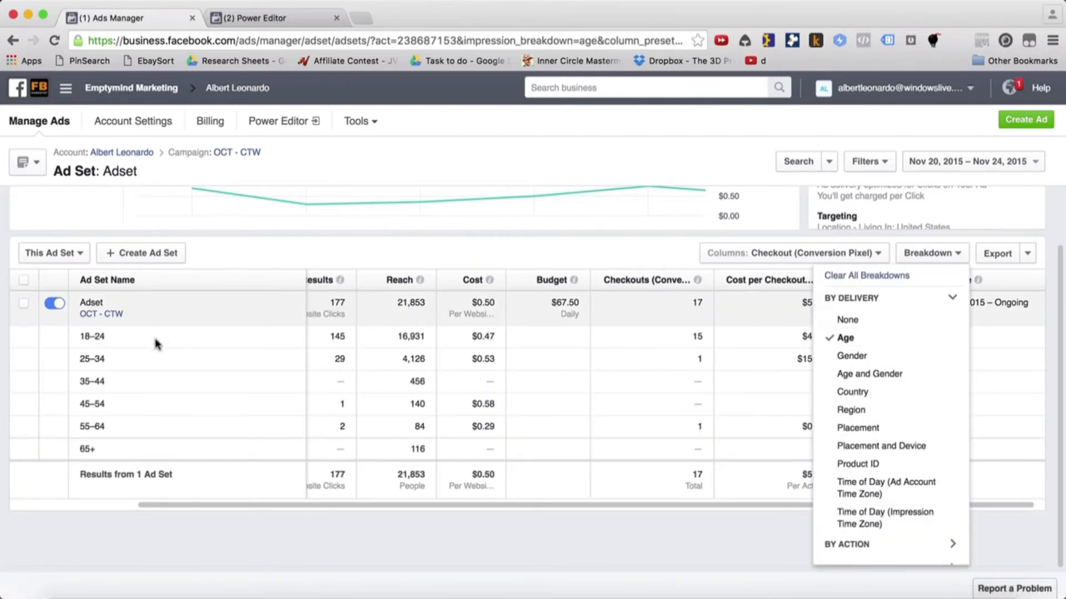
{"action": "left_click", "coordinate": [435, 535]}
{"action": "double_click", "coordinate": [817, 336]}
Break down the ad set's results by gender to compare checkouts
{"action": "left_click", "coordinate": [932, 254]}
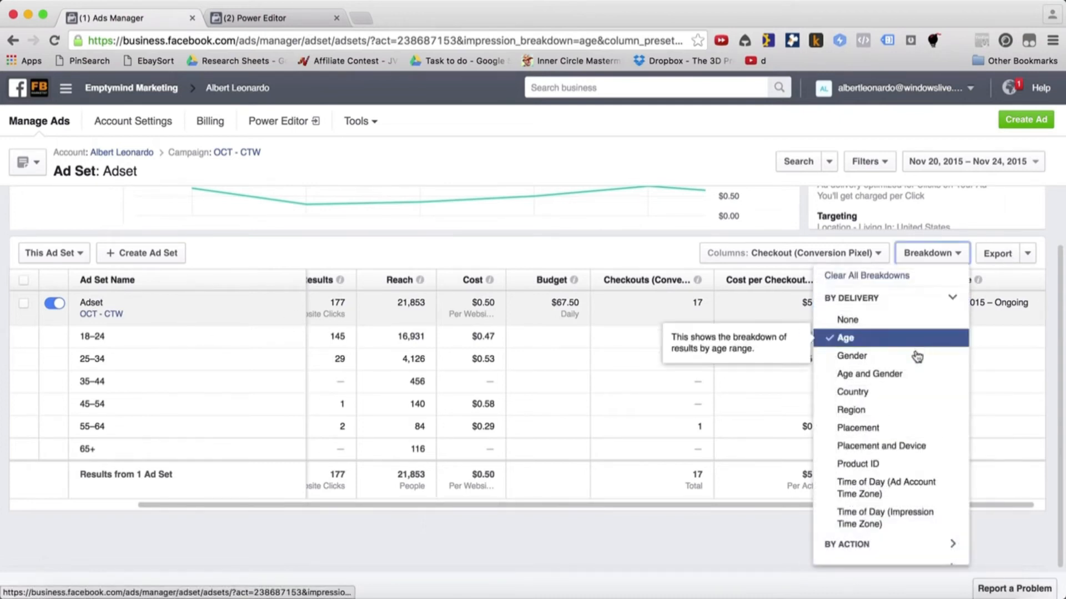
{"action": "left_click", "coordinate": [907, 358]}
{"action": "left_click", "coordinate": [261, 547]}
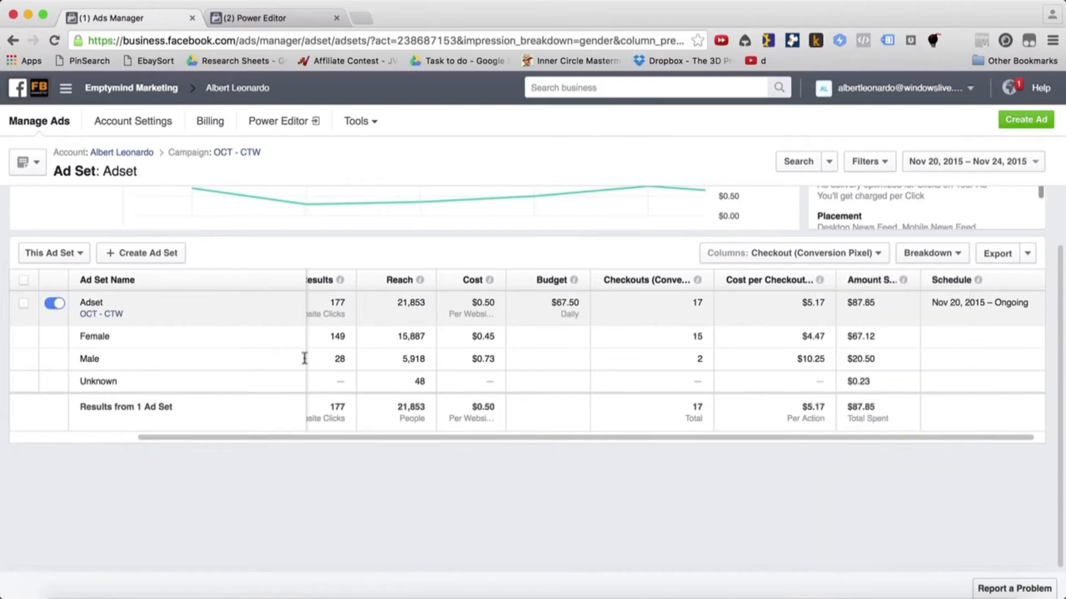
Break down the ad set's results by placement to compare desktop and mobile news feeds
{"action": "left_click", "coordinate": [932, 254]}
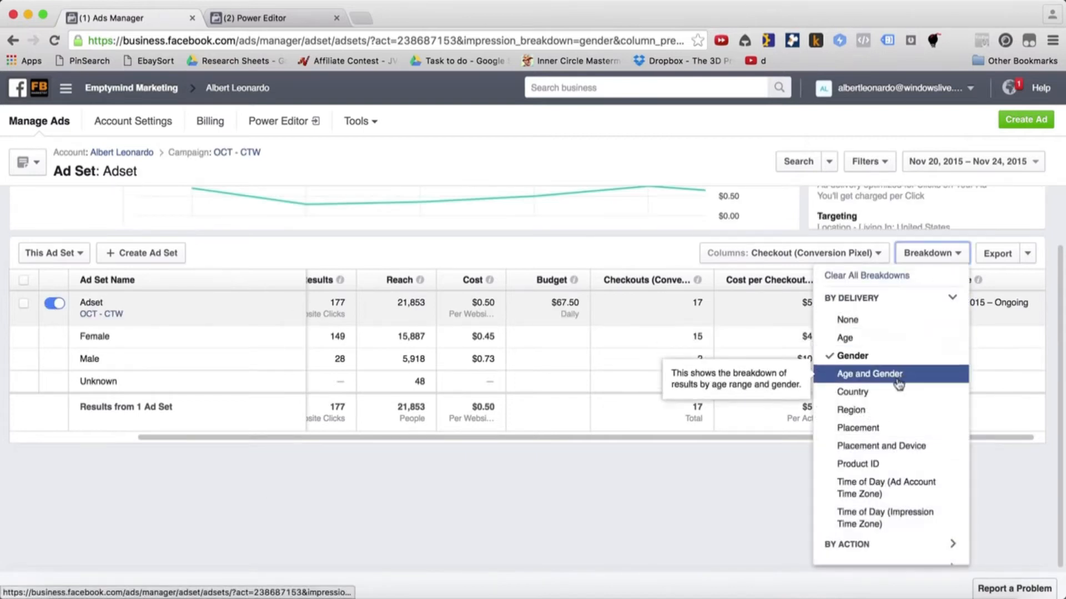
{"action": "left_click", "coordinate": [866, 427]}
{"action": "left_click", "coordinate": [637, 485]}
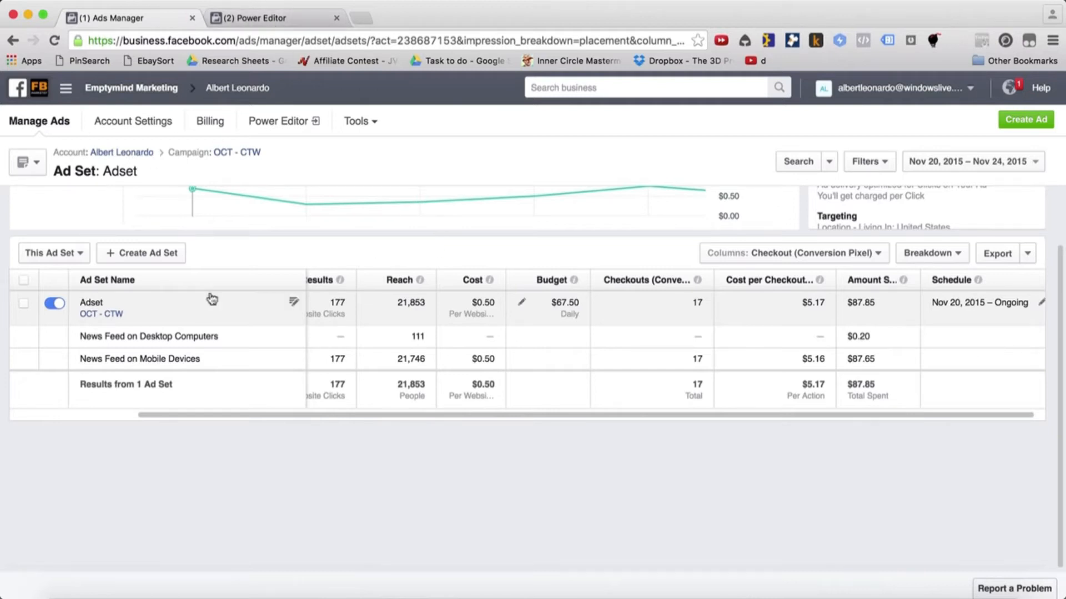
Start a new campaign in Power Editor named OCT - WC with the Website Conversions objective
{"action": "left_click", "coordinate": [275, 23]}
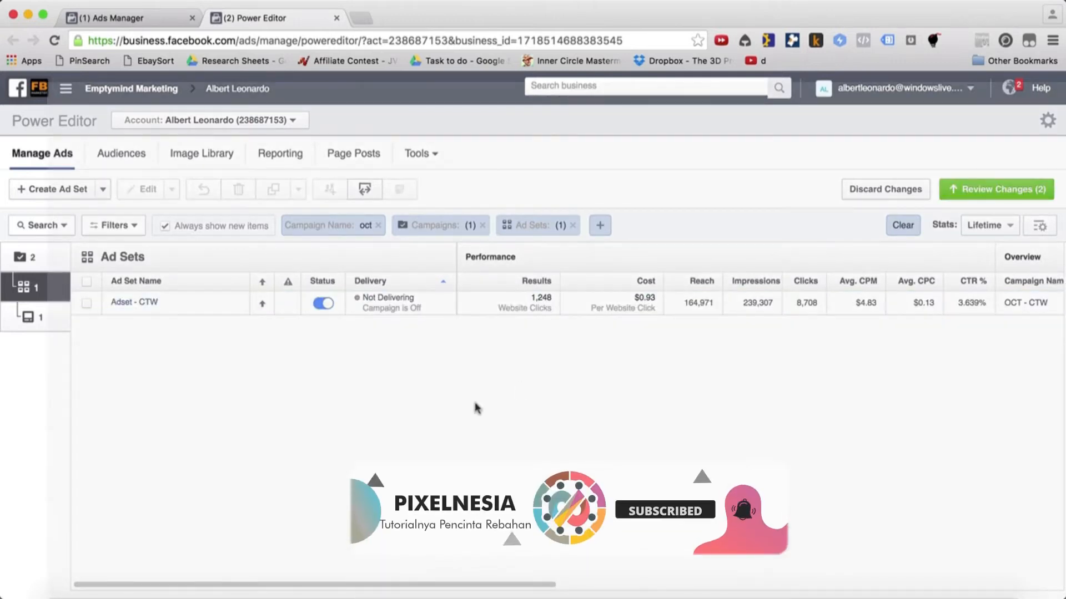
{"action": "left_click", "coordinate": [104, 190]}
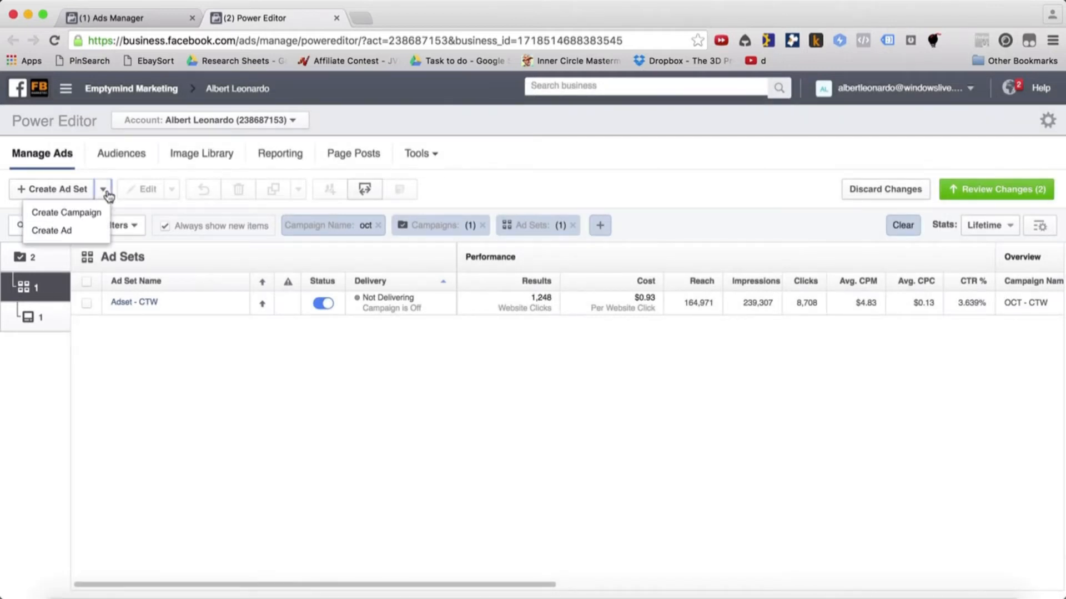
{"action": "left_click", "coordinate": [89, 216]}
{"action": "left_click", "coordinate": [544, 387]}
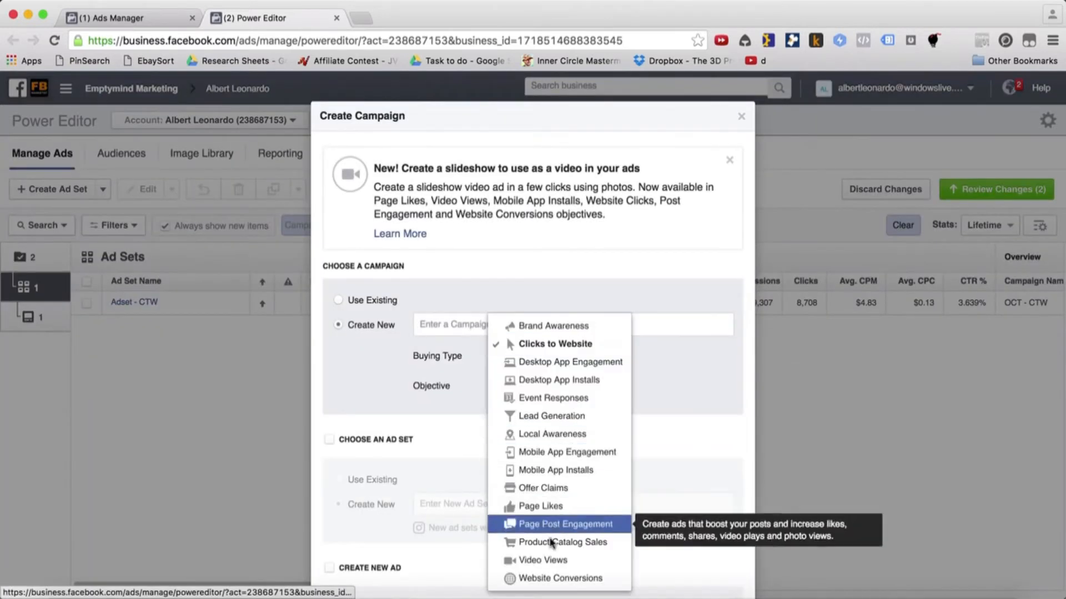
{"action": "left_click", "coordinate": [543, 578]}
{"action": "left_click", "coordinate": [470, 320]}
{"action": "type", "text": "OCT - WC"}
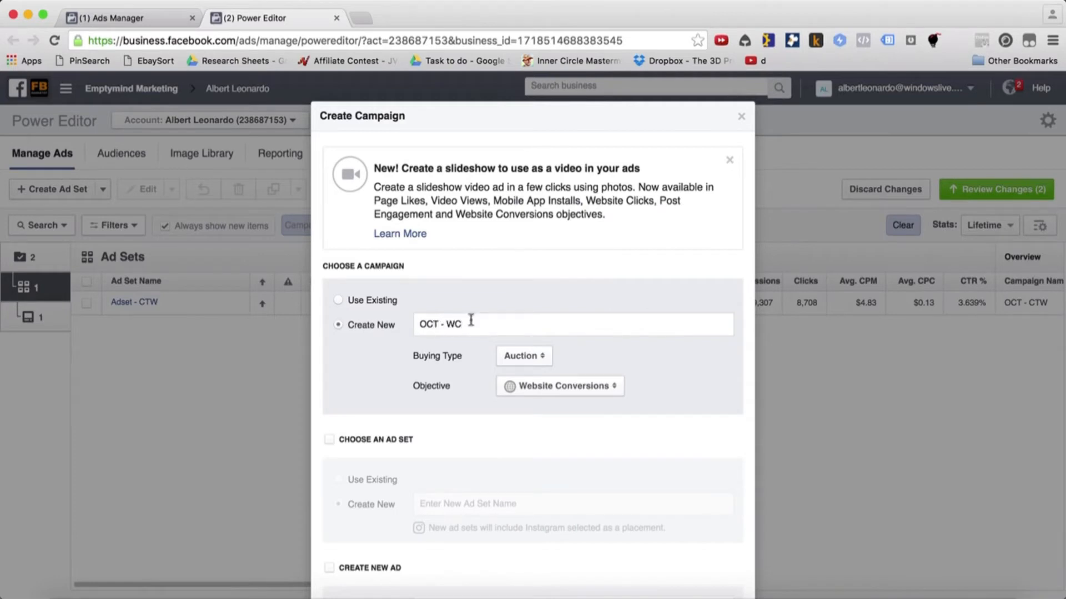
Include a new ad set and a new ad in the campaign and create it
{"action": "left_click", "coordinate": [329, 439]}
{"action": "left_click", "coordinate": [428, 504]}
{"action": "type", "text": "Adset1"}
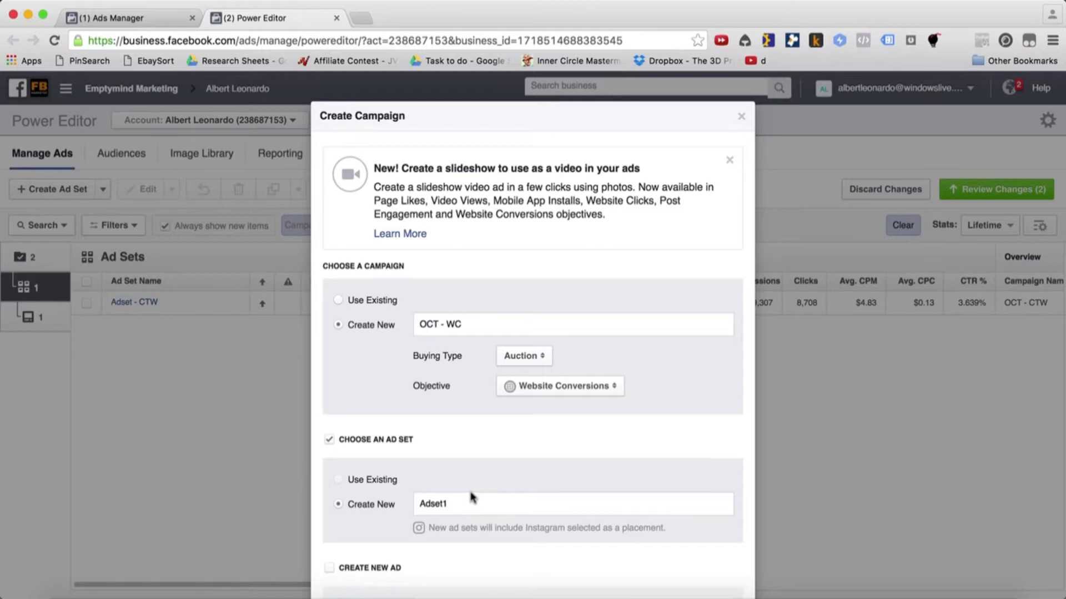
{"action": "scroll", "coordinate": [472, 497], "scroll_direction": "down", "scroll_amount": 3}
{"action": "left_click", "coordinate": [372, 446]}
{"action": "left_click", "coordinate": [449, 486]}
{"action": "type", "text": "ad"}
{"action": "left_click", "coordinate": [725, 561]}
Rename the draft ad set to Adset1 - WC
{"action": "left_click", "coordinate": [157, 308]}
{"action": "left_click", "coordinate": [168, 297]}
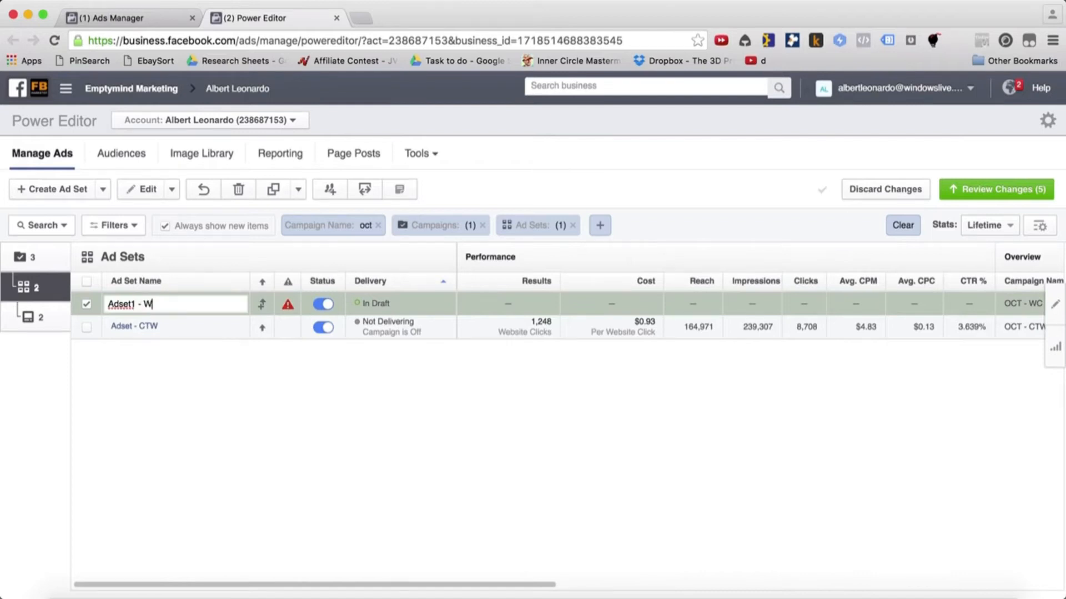
{"action": "type", "text": "- WC"}
{"action": "key", "text": "Return"}
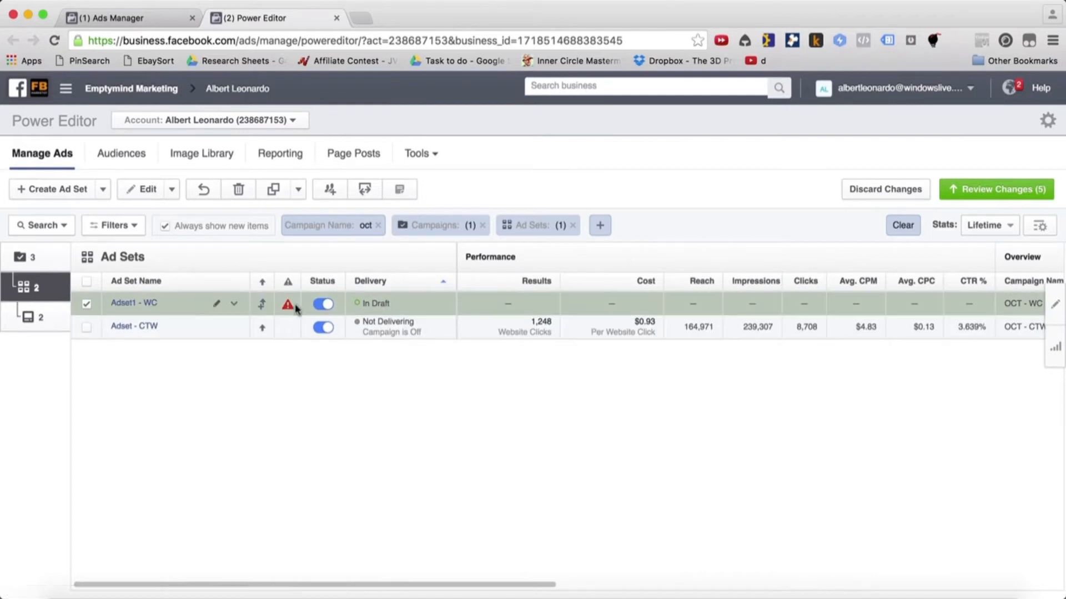
Edit the Adset1 - WC ad set and replace its Indonesia location with the country United States
{"action": "left_click", "coordinate": [1054, 305]}
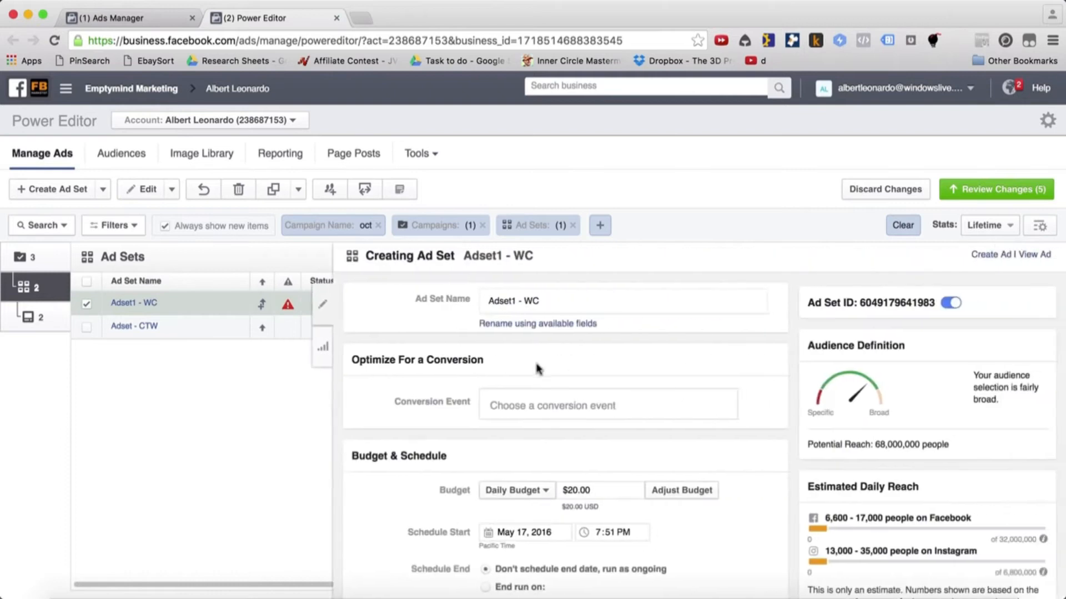
{"action": "scroll", "coordinate": [608, 401], "scroll_direction": "down", "scroll_amount": 6}
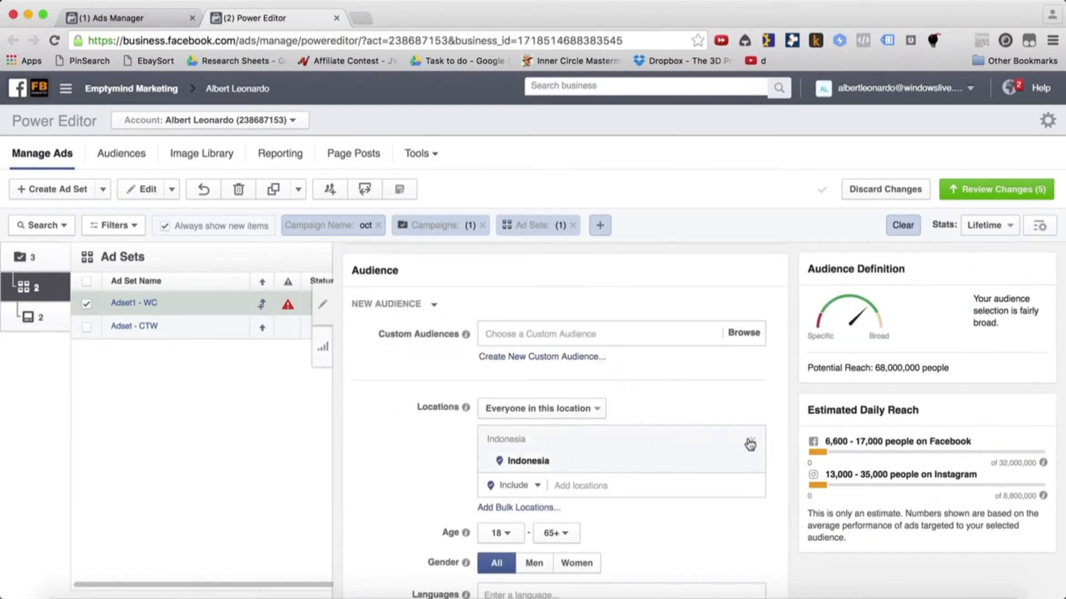
{"action": "left_click", "coordinate": [753, 443]}
{"action": "left_click", "coordinate": [564, 438]}
{"action": "type", "text": "united states"}
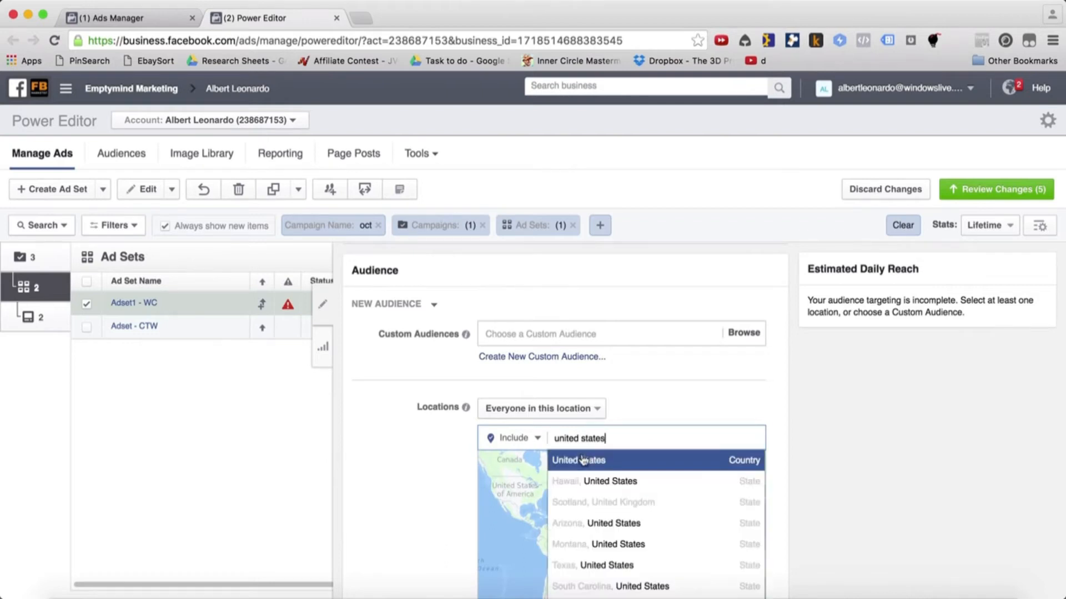
{"action": "left_click", "coordinate": [579, 462]}
Switch to Numbers and look up the Website/Forum interests in the Interests Category sheet
{"action": "scroll", "coordinate": [452, 474], "scroll_direction": "down", "scroll_amount": 5}
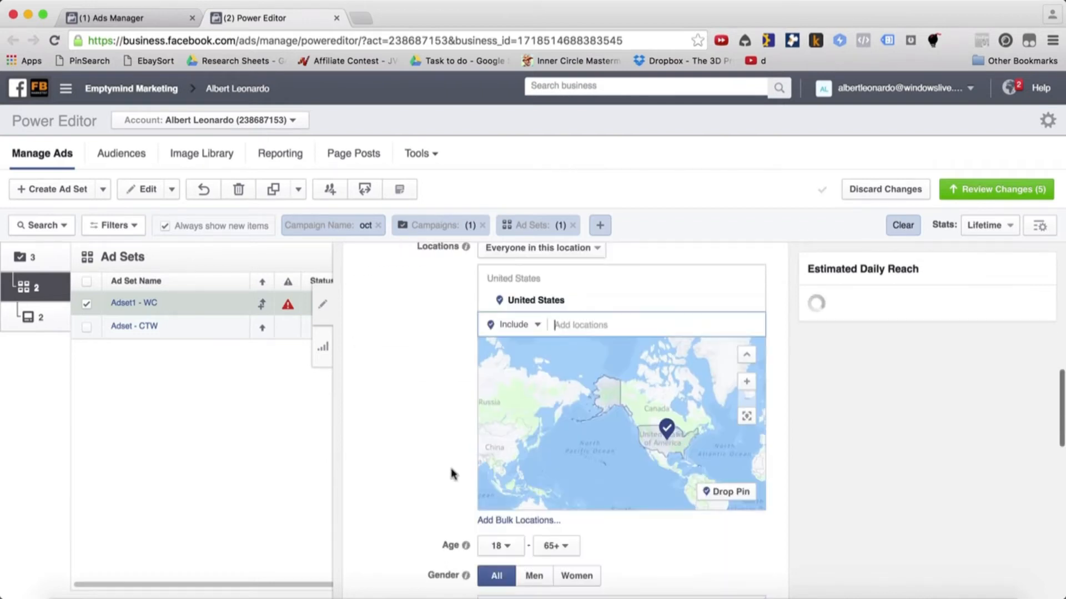
{"action": "scroll", "coordinate": [452, 469], "scroll_direction": "down", "scroll_amount": 3}
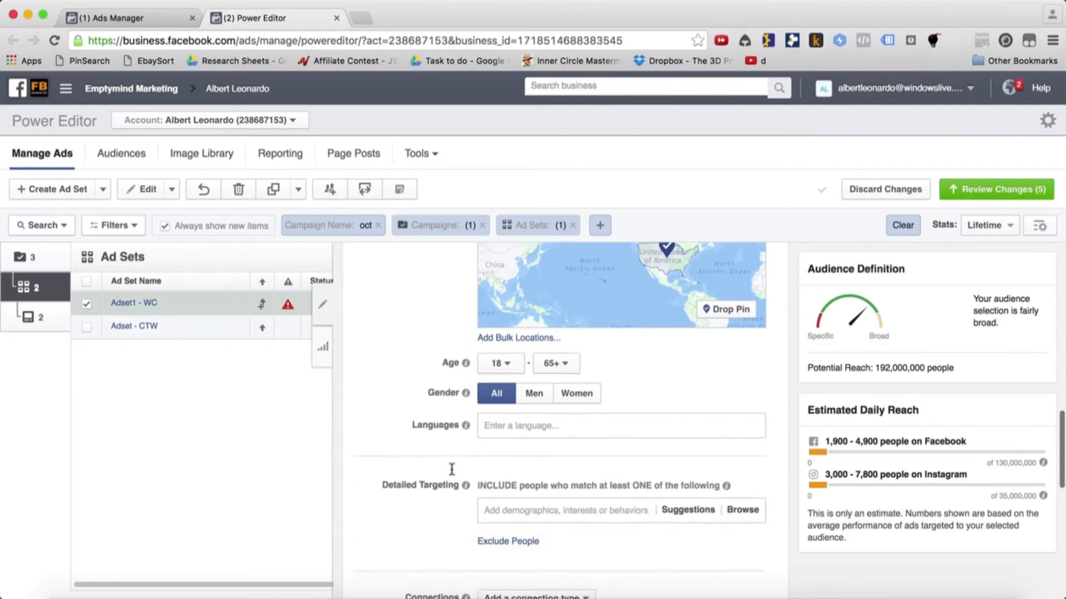
{"action": "left_click", "coordinate": [520, 429]}
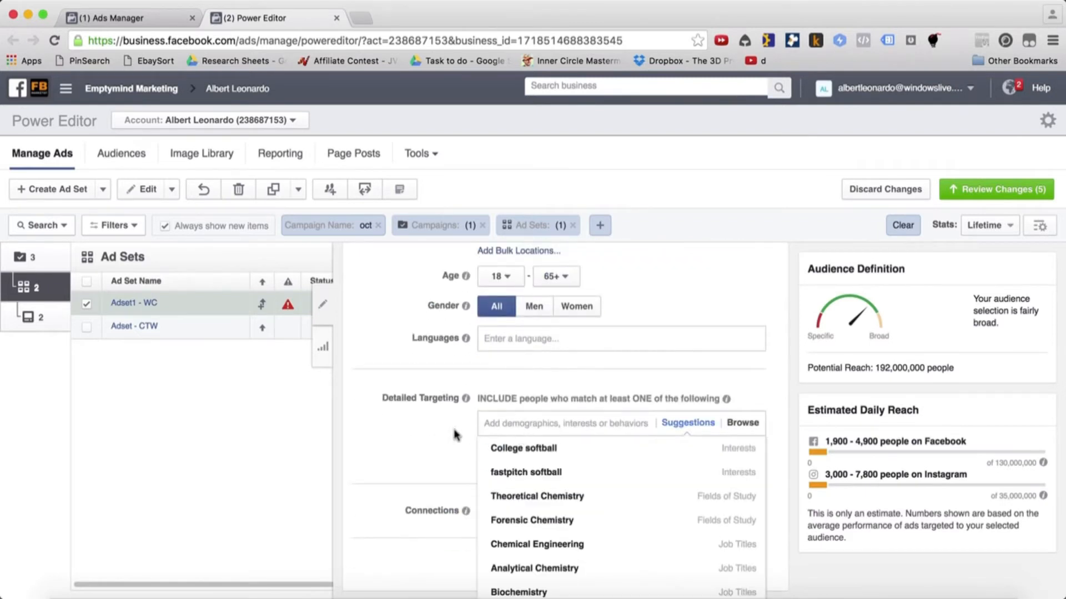
{"action": "left_click", "coordinate": [430, 429]}
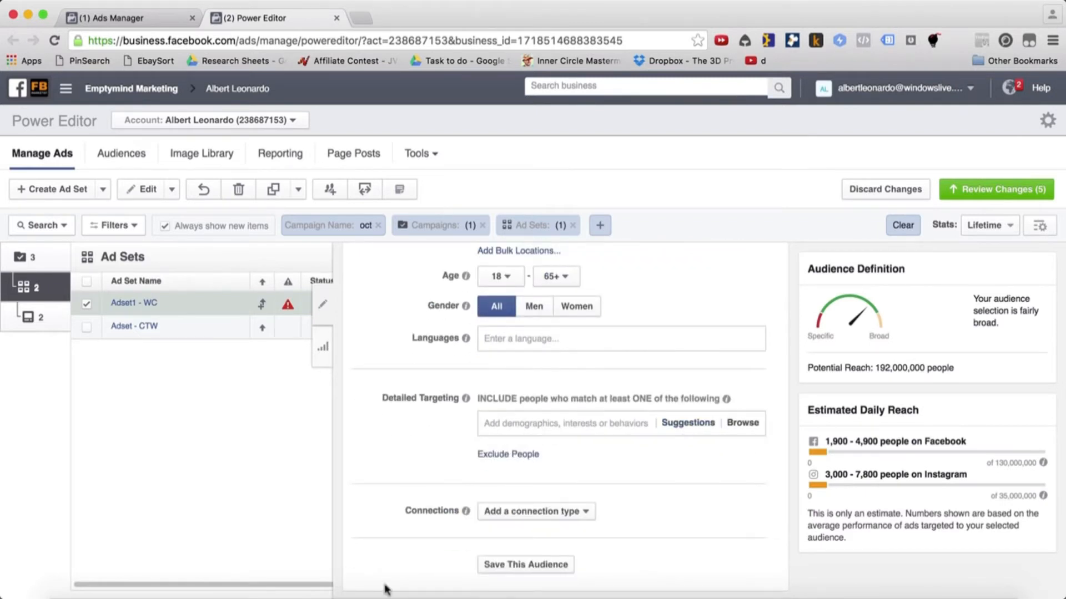
{"action": "left_click", "coordinate": [224, 592]}
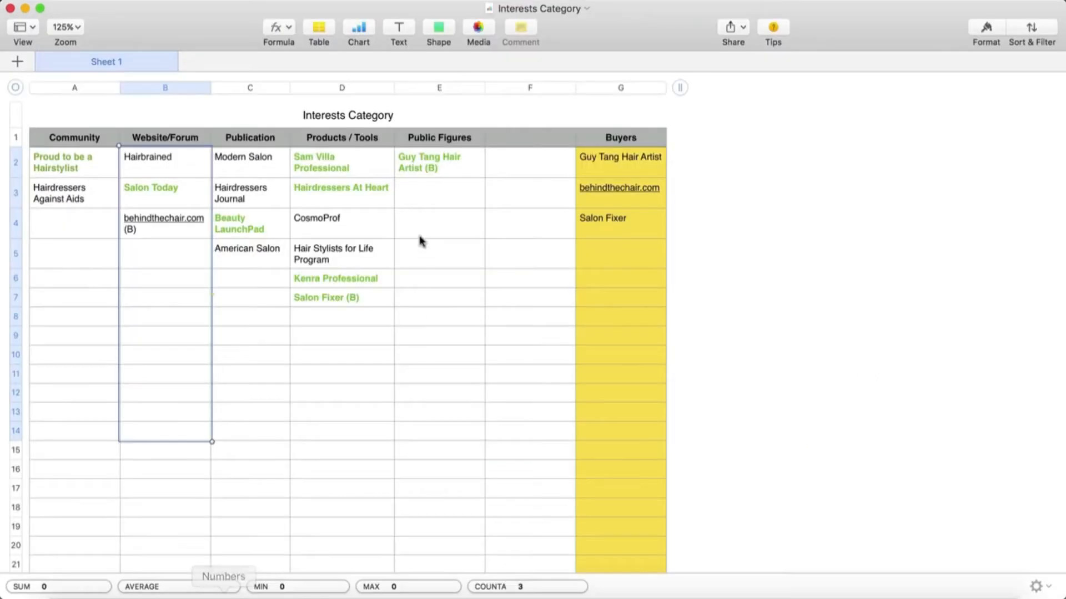
{"action": "left_click_drag", "start_coordinate": [191, 164], "coordinate": [174, 407]}
Return to Power Editor in Google Chrome and rename the ad set to Adset1 - Website/Forum - WC
{"action": "left_click", "coordinate": [178, 593]}
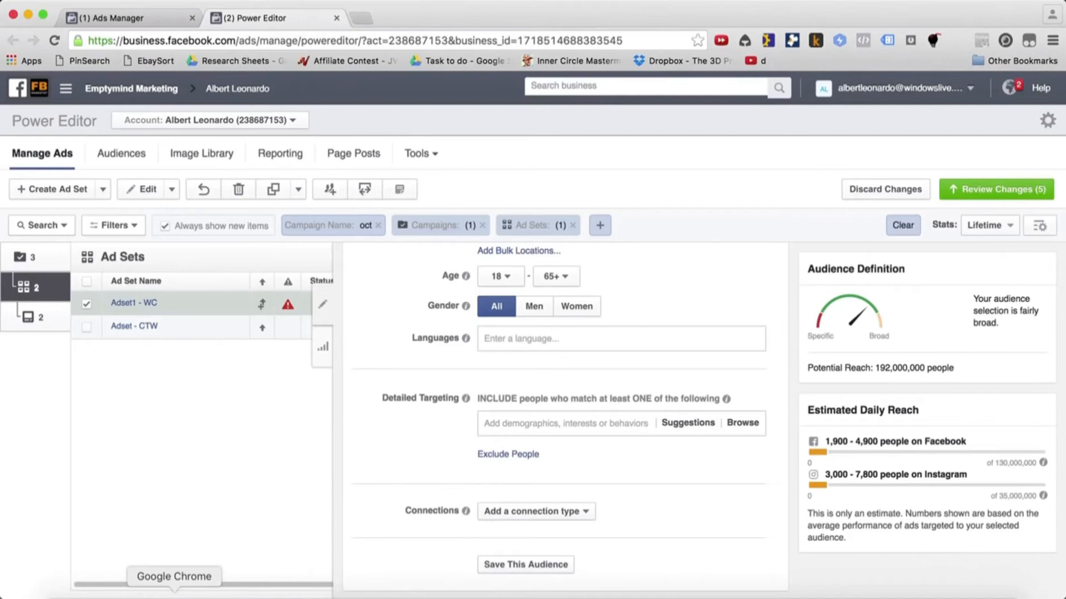
{"action": "left_click", "coordinate": [138, 304]}
{"action": "left_click", "coordinate": [143, 304]}
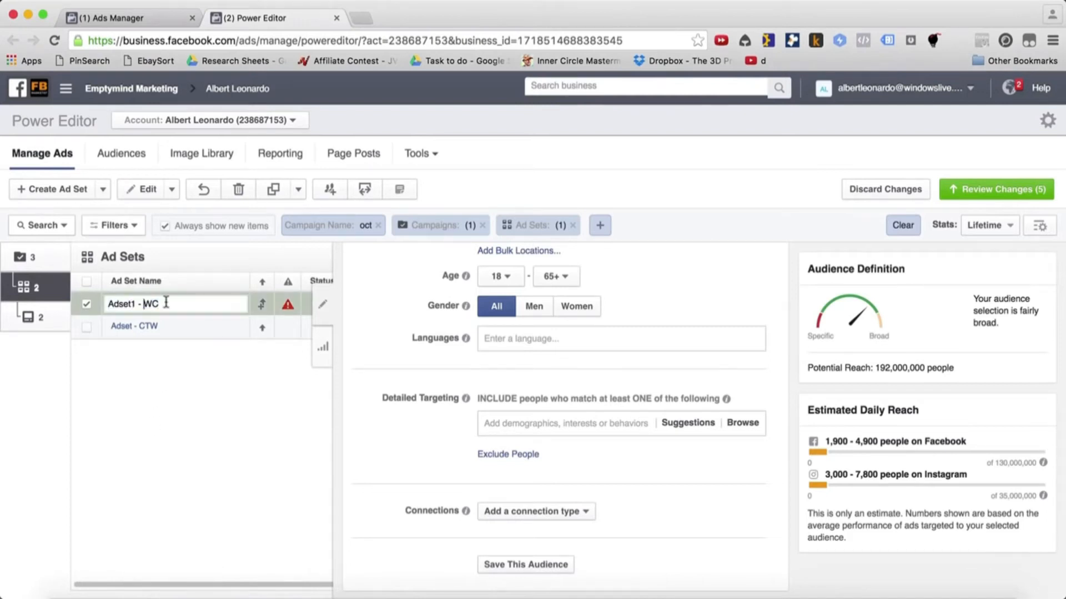
{"action": "type", "text": "Website/Forum - W"}
{"action": "left_click", "coordinate": [178, 400]}
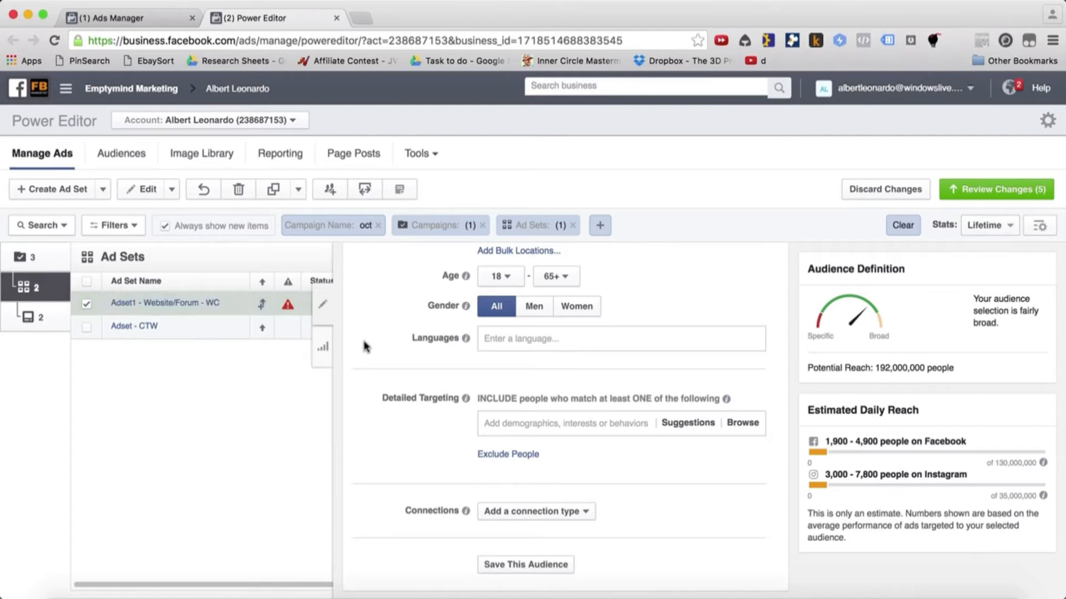
Set the ad set to manually chosen placements and remove three of the placements, including Instagram
{"action": "scroll", "coordinate": [416, 413], "scroll_direction": "down", "scroll_amount": 5}
{"action": "scroll", "coordinate": [439, 433], "scroll_direction": "up", "scroll_amount": 3}
{"action": "scroll", "coordinate": [456, 447], "scroll_direction": "down", "scroll_amount": 2}
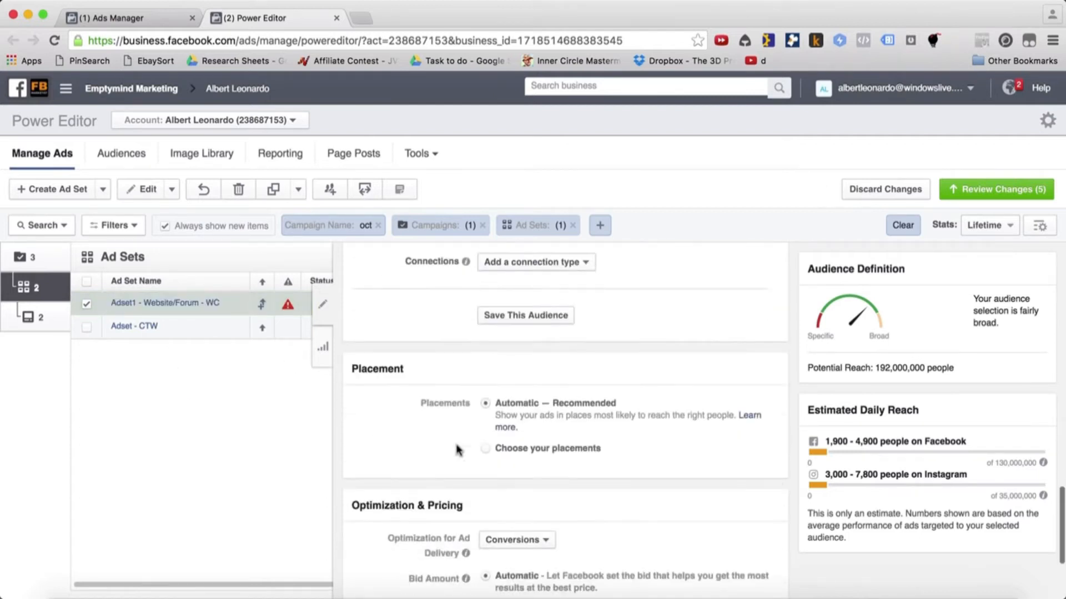
{"action": "left_click", "coordinate": [486, 450]}
{"action": "scroll", "coordinate": [442, 500], "scroll_direction": "down", "scroll_amount": 2}
{"action": "left_click", "coordinate": [738, 437]}
{"action": "left_click", "coordinate": [738, 511]}
{"action": "left_click", "coordinate": [737, 548]}
Limit the ad set's audience to women with a maximum age of 24
{"action": "scroll", "coordinate": [372, 447], "scroll_direction": "up", "scroll_amount": 3}
{"action": "scroll", "coordinate": [373, 447], "scroll_direction": "up", "scroll_amount": 5}
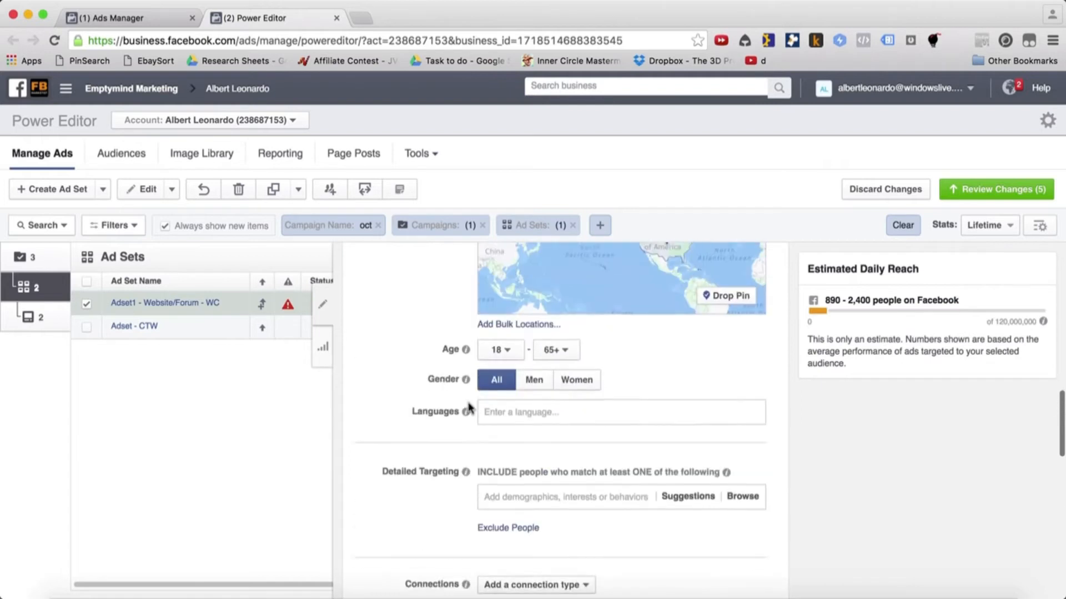
{"action": "left_click", "coordinate": [557, 367]}
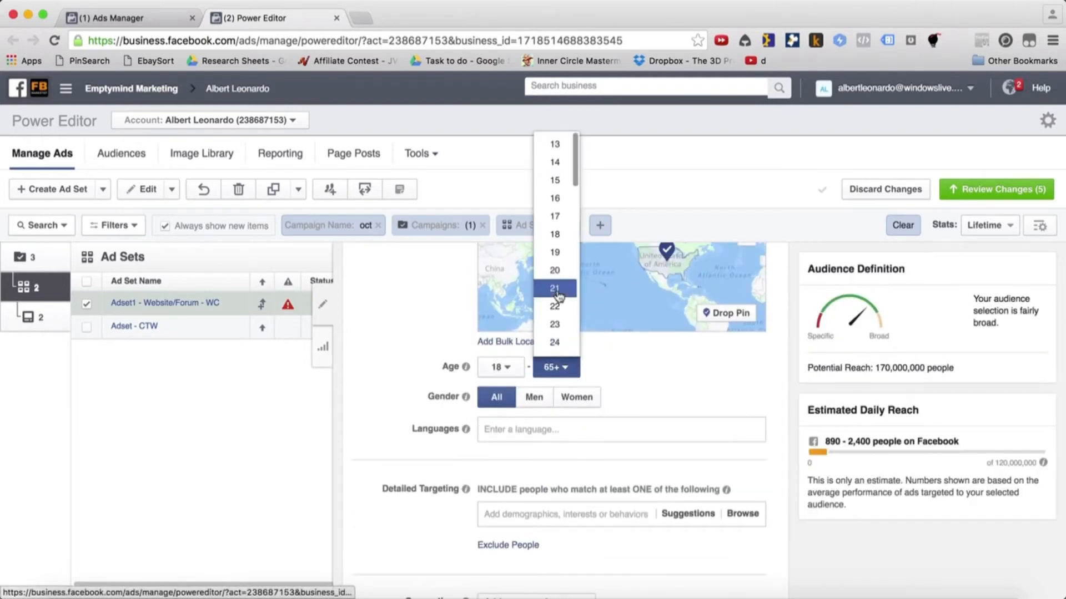
{"action": "left_click", "coordinate": [547, 342]}
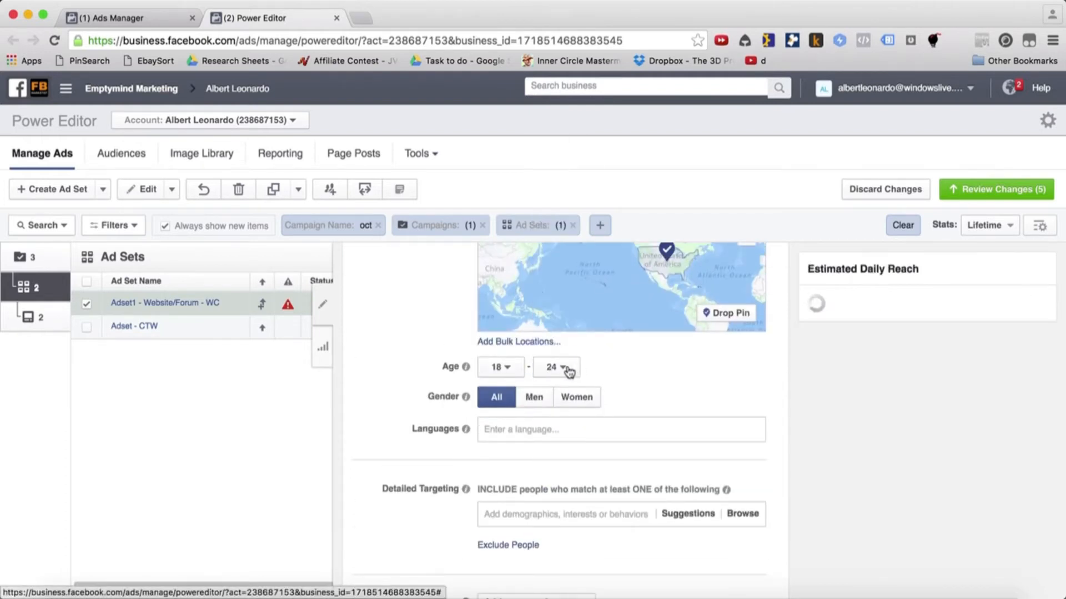
{"action": "left_click", "coordinate": [579, 399]}
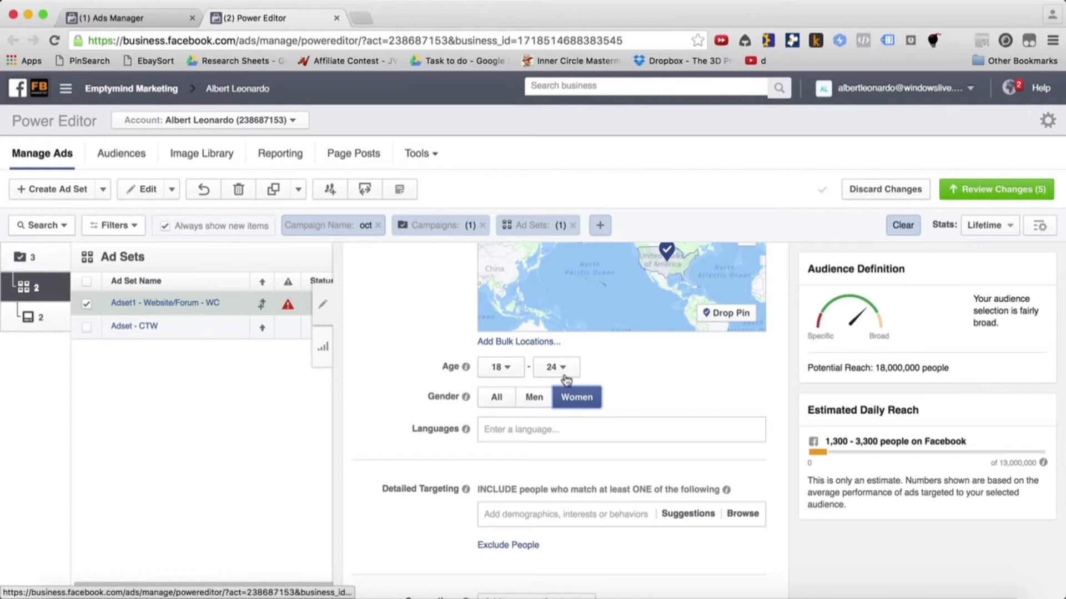
Set the ad set's conversion event to Purchase
{"action": "scroll", "coordinate": [643, 499], "scroll_direction": "down", "scroll_amount": 15}
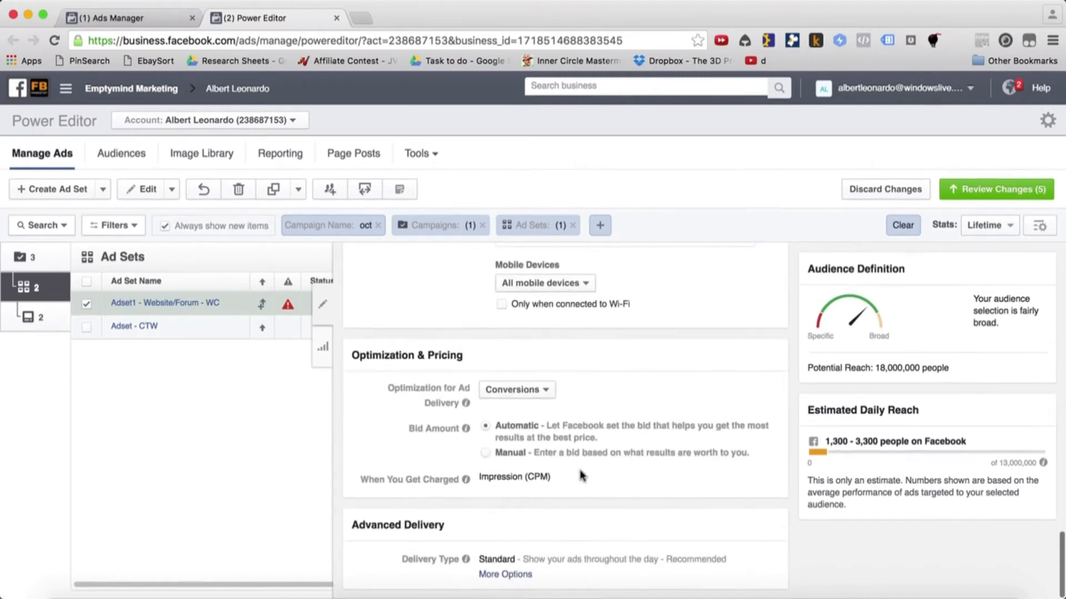
{"action": "scroll", "coordinate": [578, 473], "scroll_direction": "up", "scroll_amount": 10}
{"action": "scroll", "coordinate": [580, 472], "scroll_direction": "up", "scroll_amount": 10}
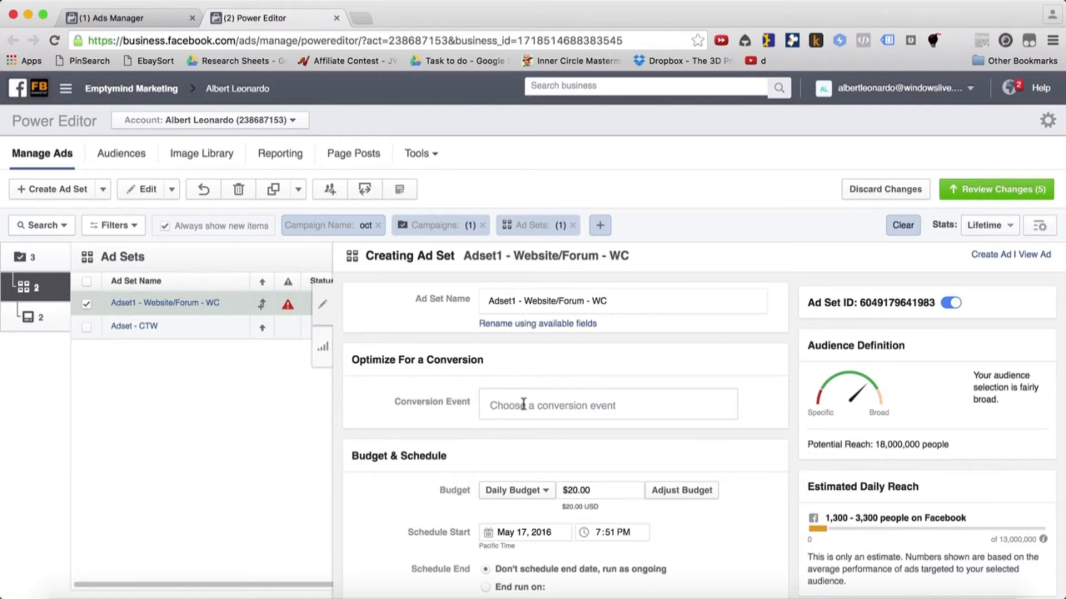
{"action": "left_click", "coordinate": [559, 404]}
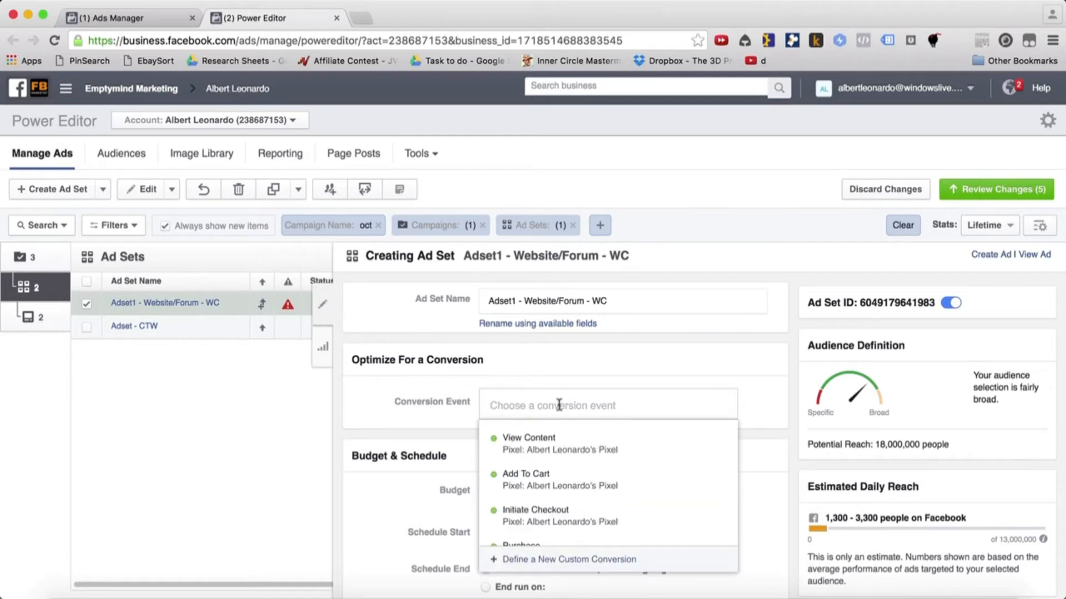
{"action": "mouse_move", "coordinate": [558, 440]}
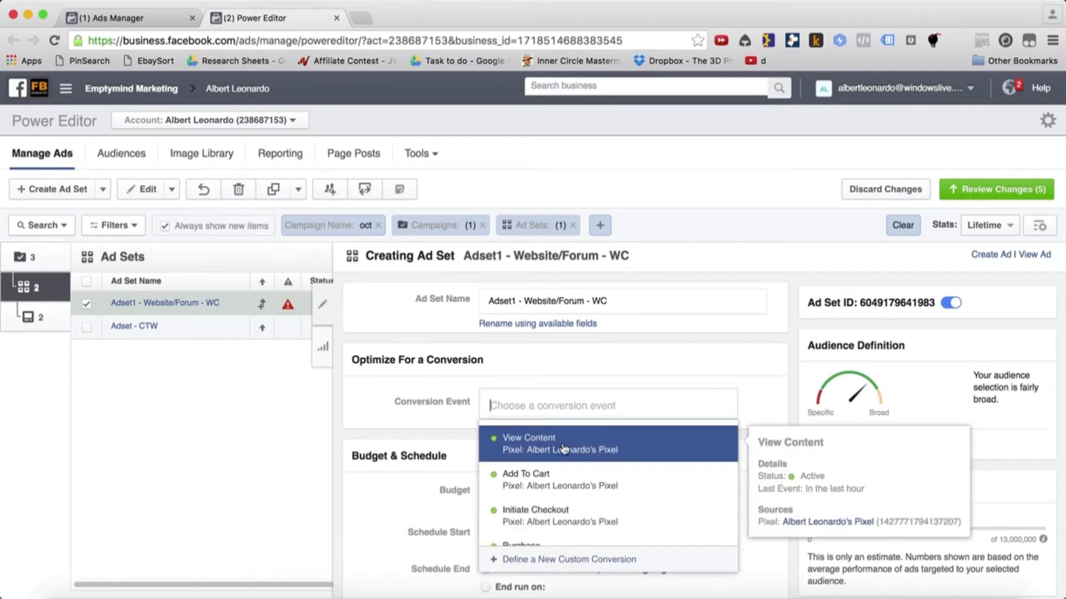
{"action": "scroll", "coordinate": [562, 477], "scroll_direction": "down", "scroll_amount": 1}
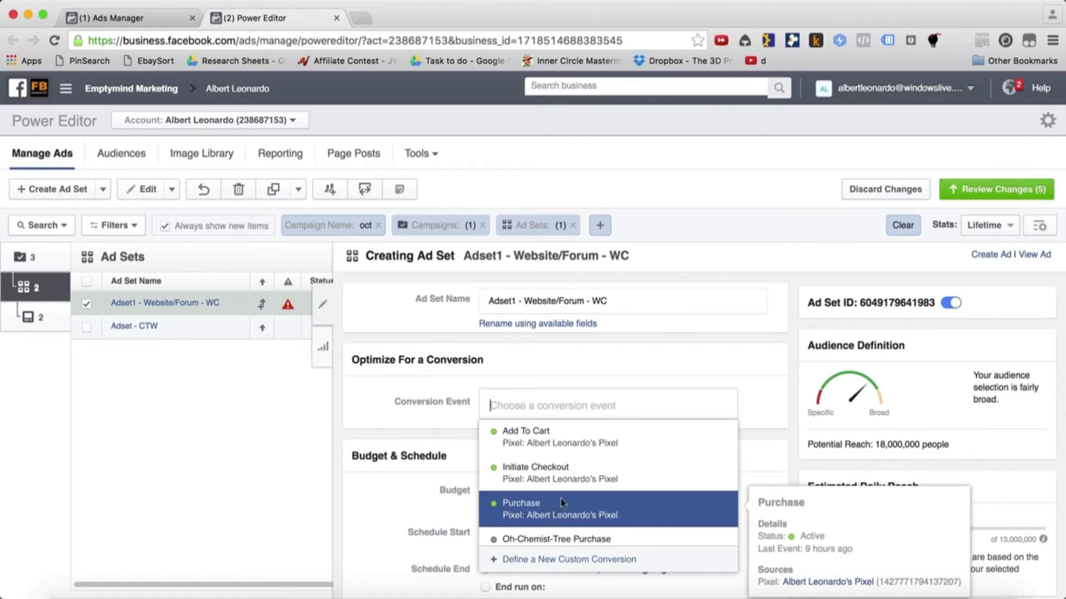
{"action": "left_click", "coordinate": [561, 502]}
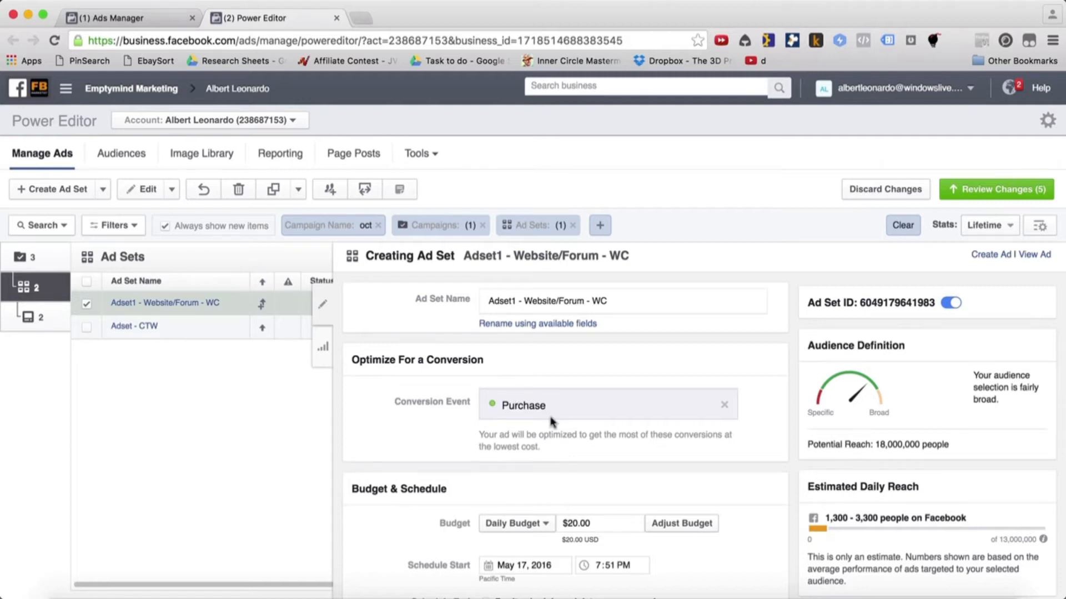
Remove the Purchase conversion event from the ad set and review the other available conversion events
{"action": "double_click", "coordinate": [566, 406]}
{"action": "left_click", "coordinate": [723, 404]}
{"action": "left_click", "coordinate": [575, 493]}
{"action": "left_click", "coordinate": [592, 423]}
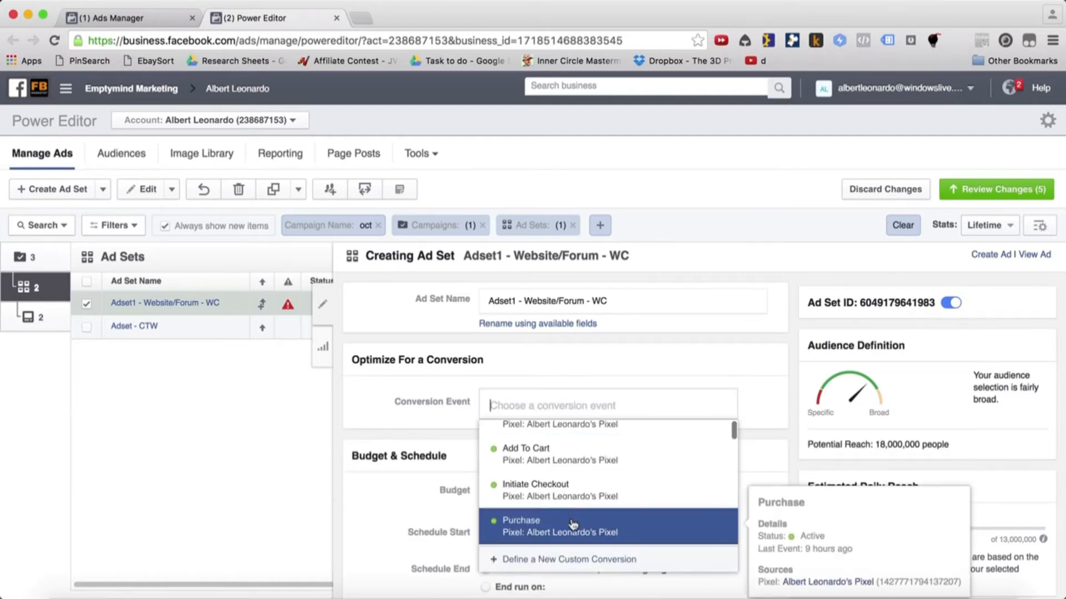
{"action": "scroll", "coordinate": [552, 458], "scroll_direction": "up", "scroll_amount": 1}
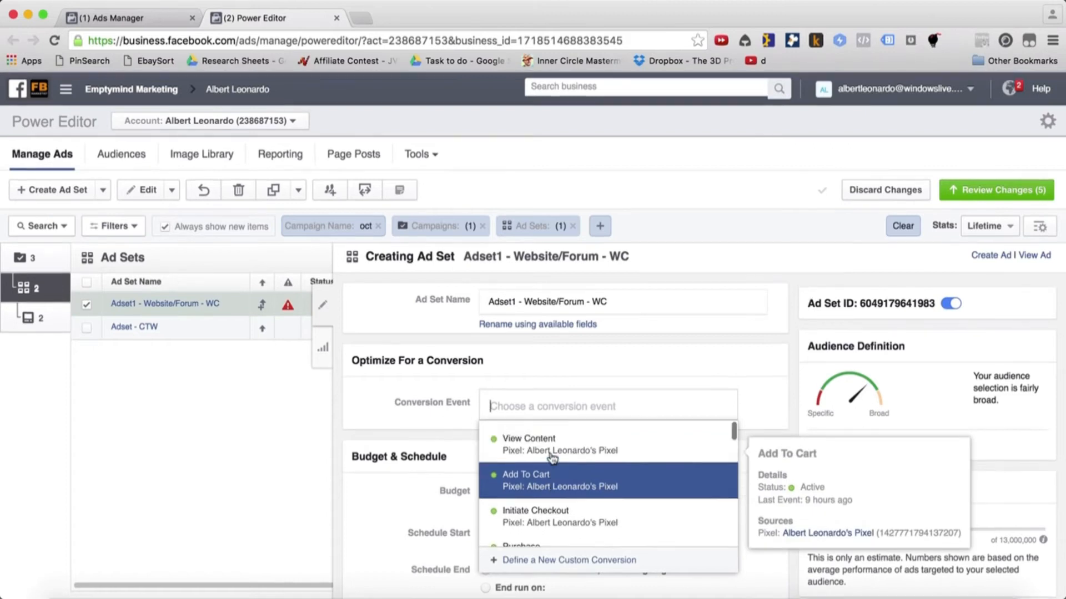
{"action": "scroll", "coordinate": [584, 454], "scroll_direction": "down", "scroll_amount": 1}
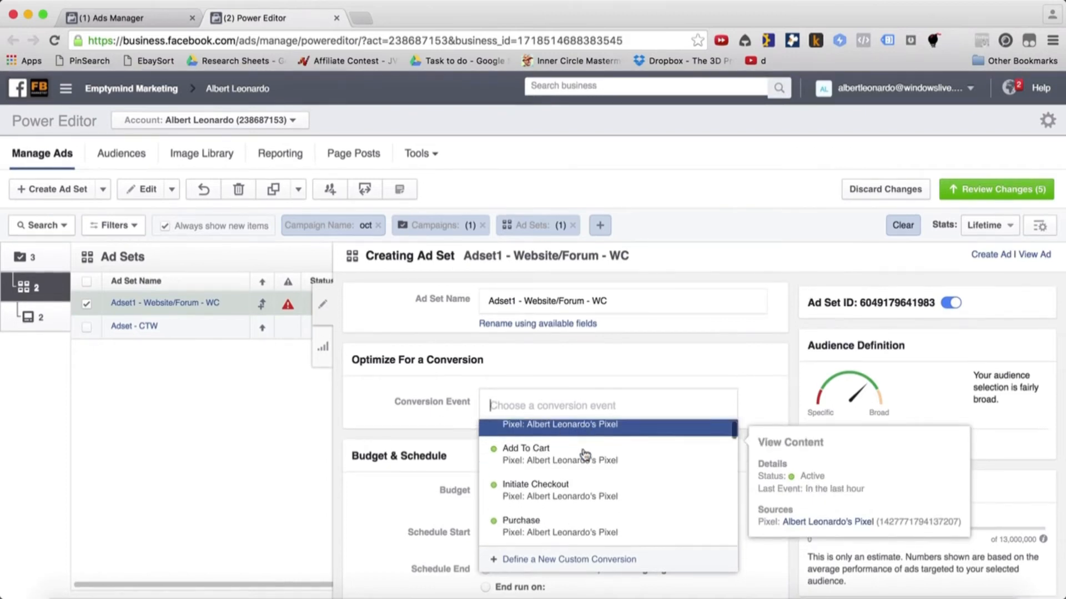
{"action": "left_click", "coordinate": [409, 422]}
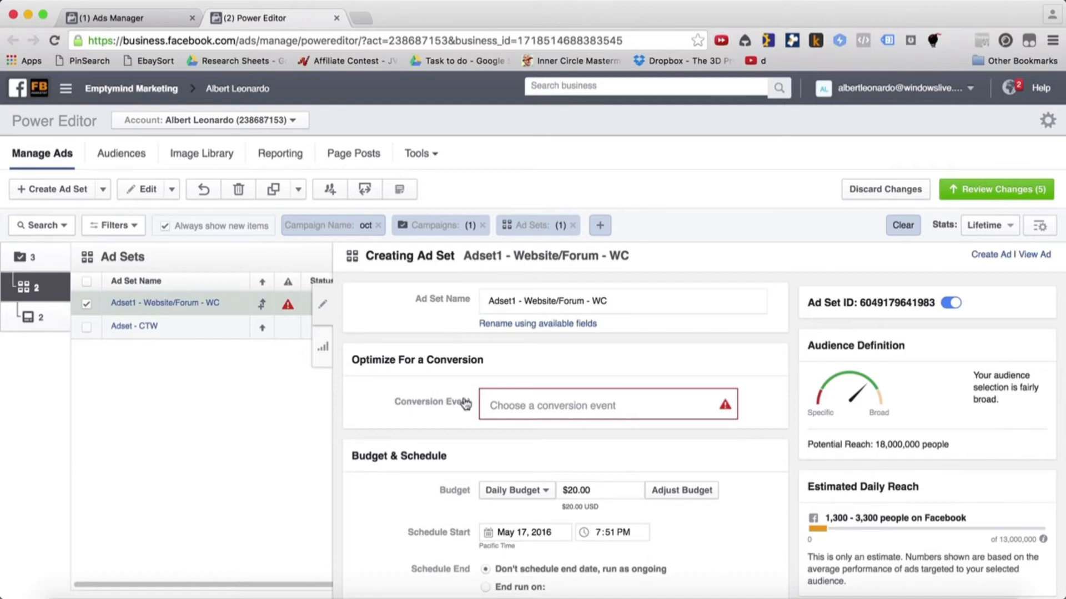
Set the conversion event of Adset1 - Website/Forum - WC to Add To Cart
{"action": "left_click", "coordinate": [644, 406]}
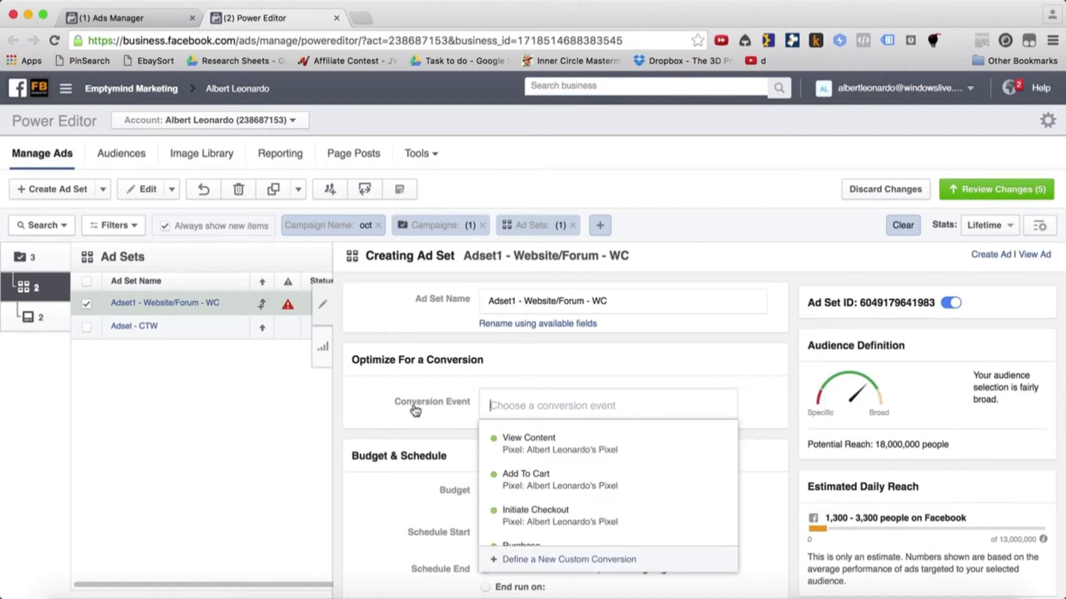
{"action": "scroll", "coordinate": [574, 507], "scroll_direction": "down", "scroll_amount": 1}
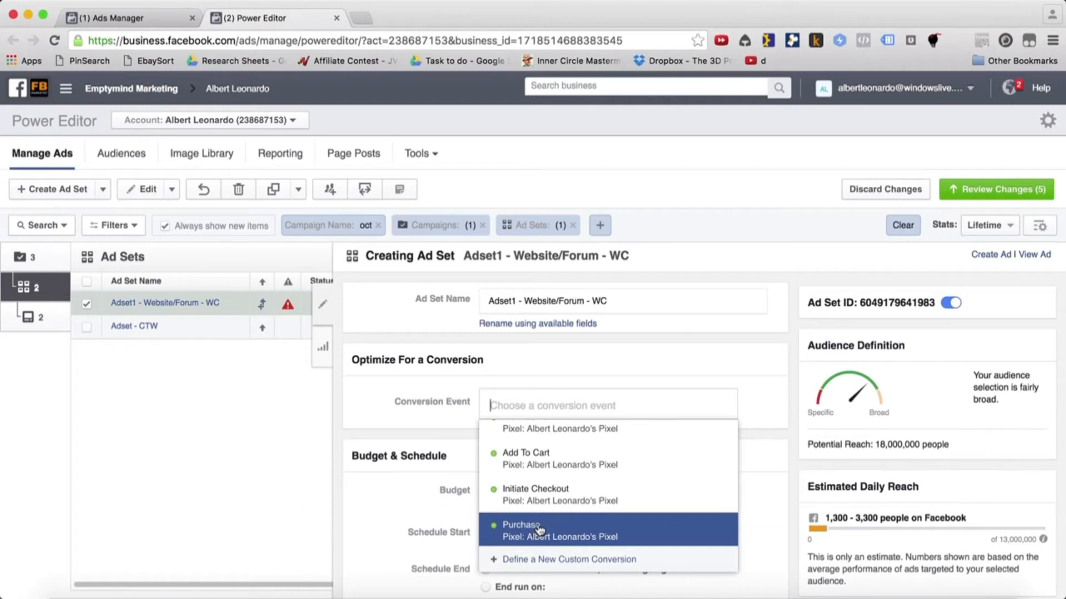
{"action": "mouse_move", "coordinate": [559, 466]}
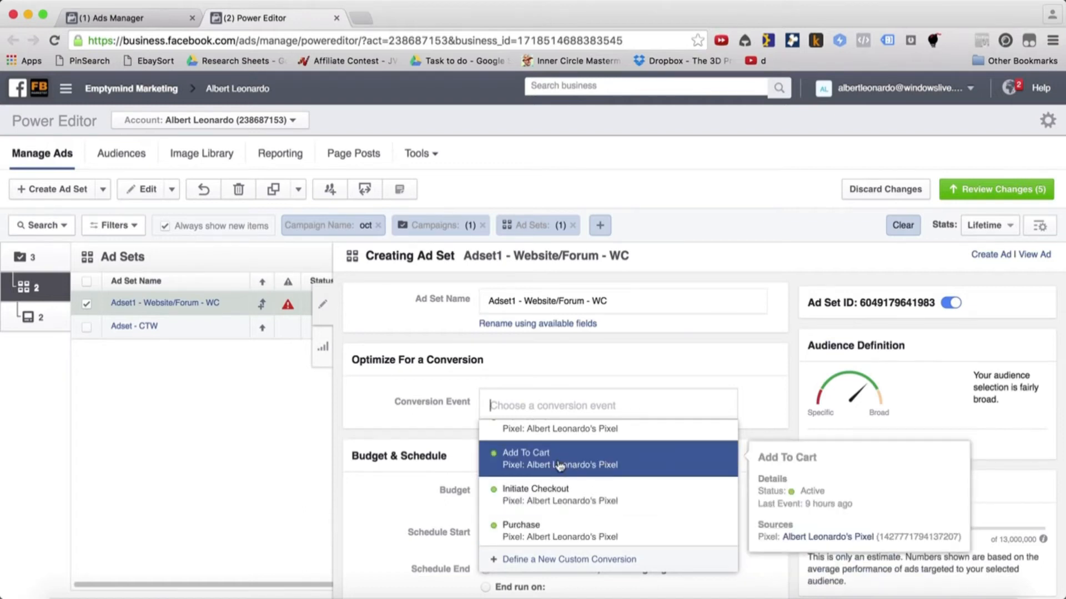
{"action": "scroll", "coordinate": [560, 466], "scroll_direction": "up", "scroll_amount": 1}
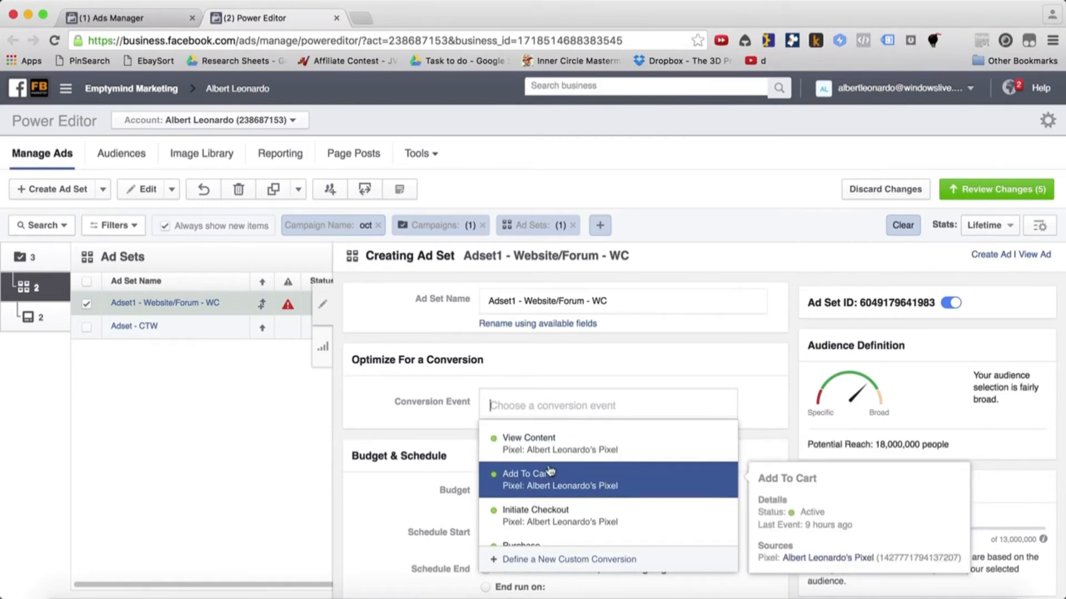
{"action": "left_click", "coordinate": [534, 485]}
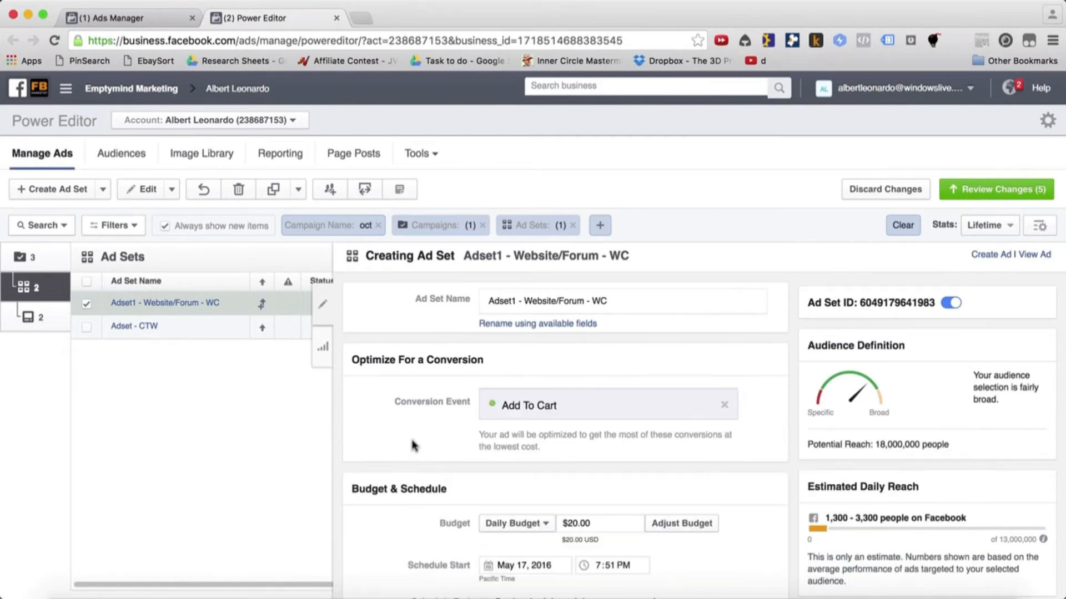
{"action": "left_click", "coordinate": [595, 409]}
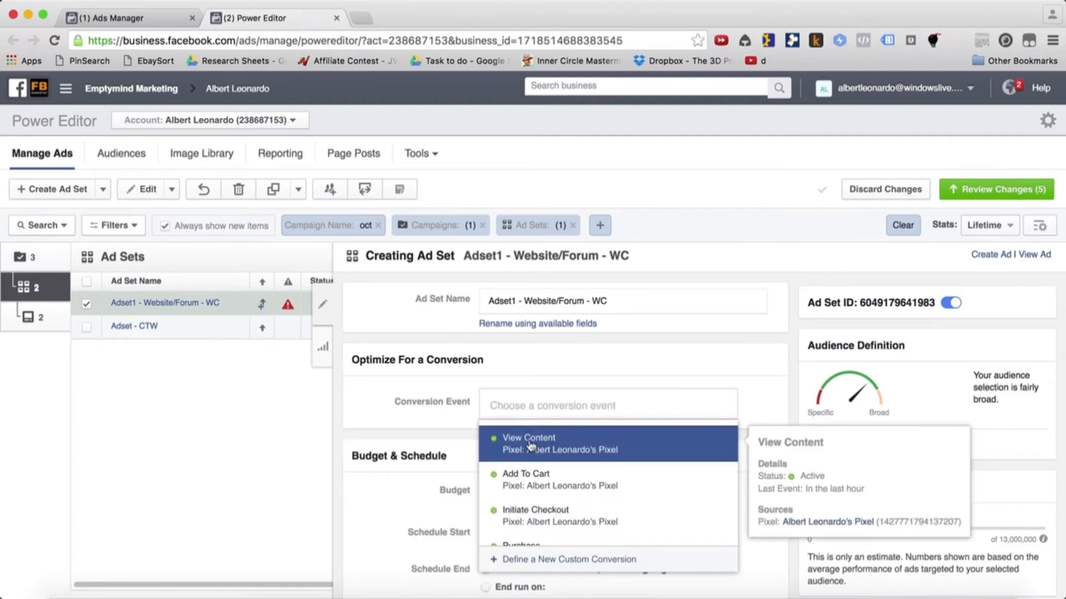
{"action": "left_click", "coordinate": [555, 483]}
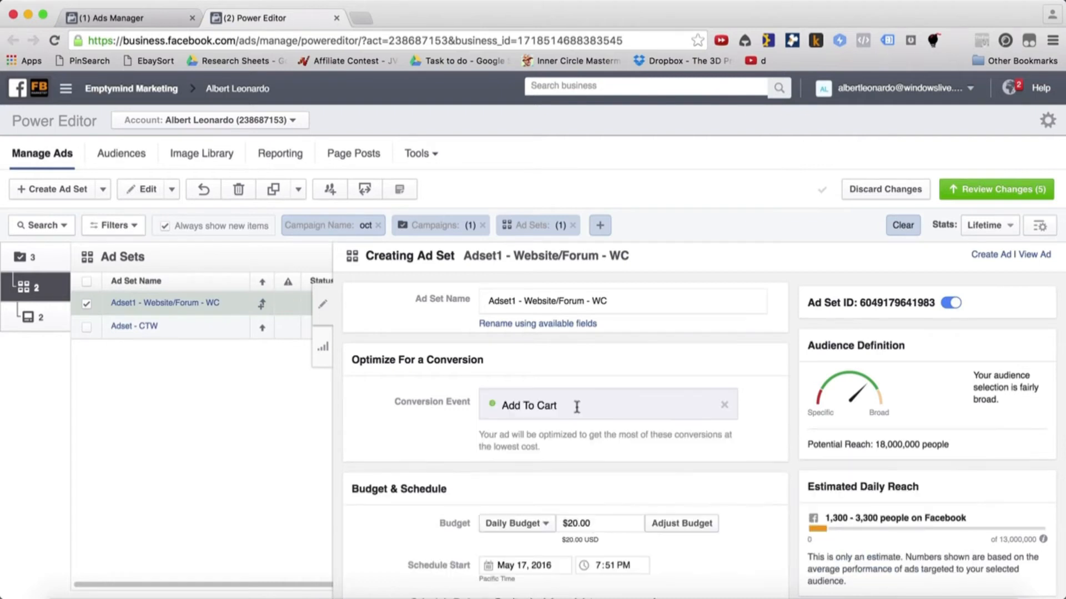
Switch to the 16. Scaling presentation to review the Horizontal Scaling interests slide, and return to Power Editor in Google Chrome
{"action": "left_click", "coordinate": [371, 590]}
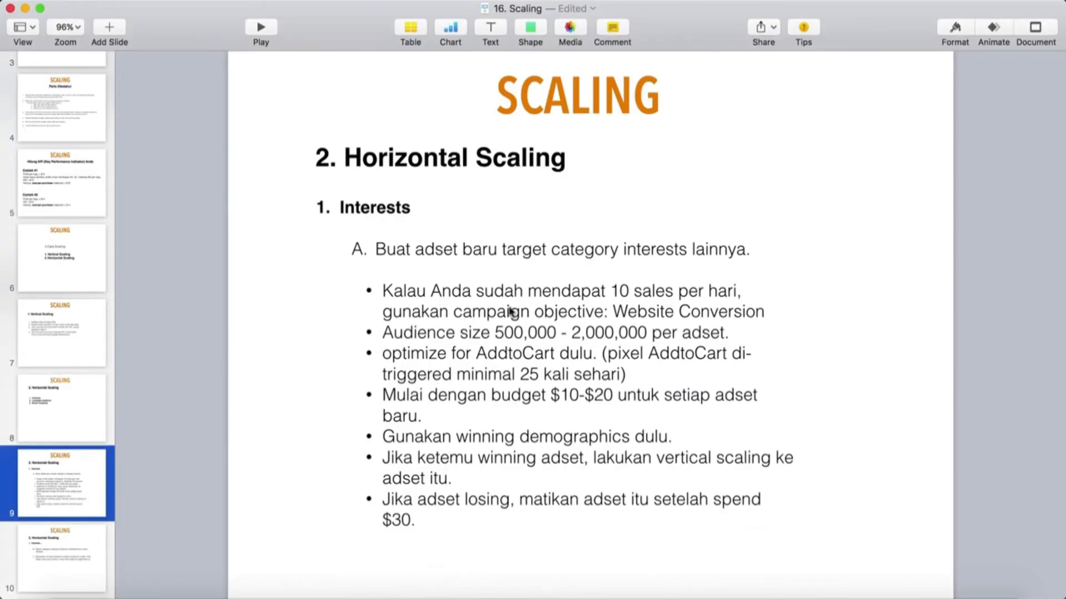
{"action": "left_click", "coordinate": [591, 304]}
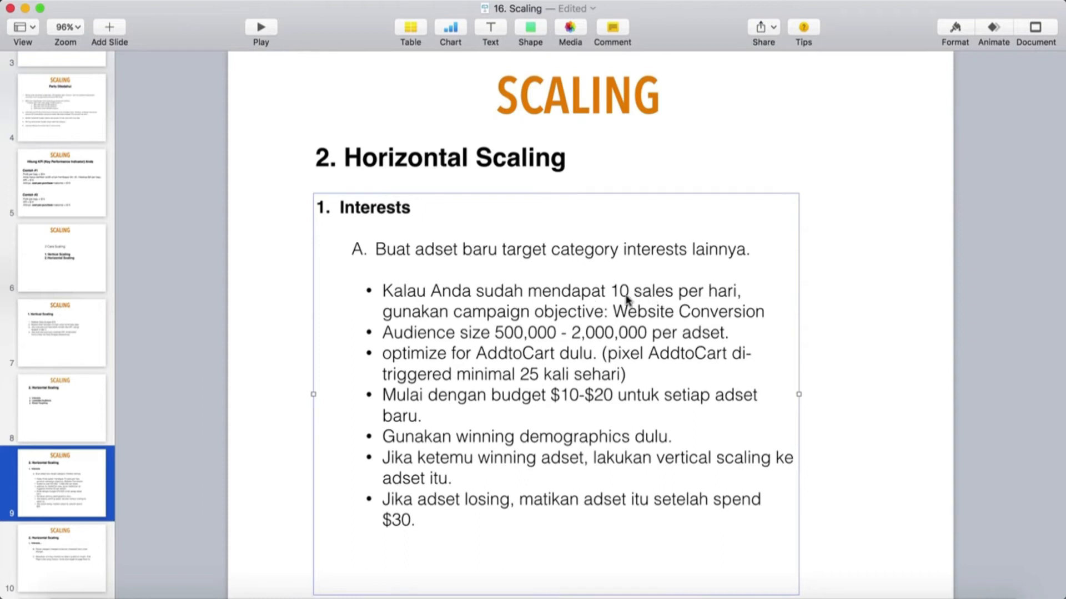
{"action": "left_click", "coordinate": [191, 596]}
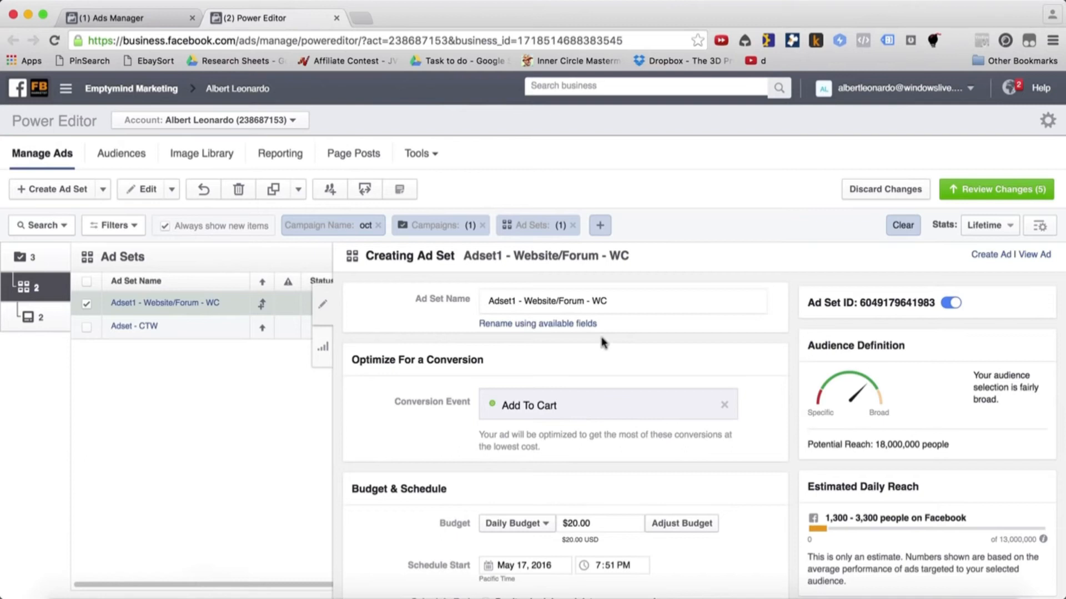
Check the ad set's daily budget and schedule settings
{"action": "scroll", "coordinate": [520, 372], "scroll_direction": "down", "scroll_amount": 1}
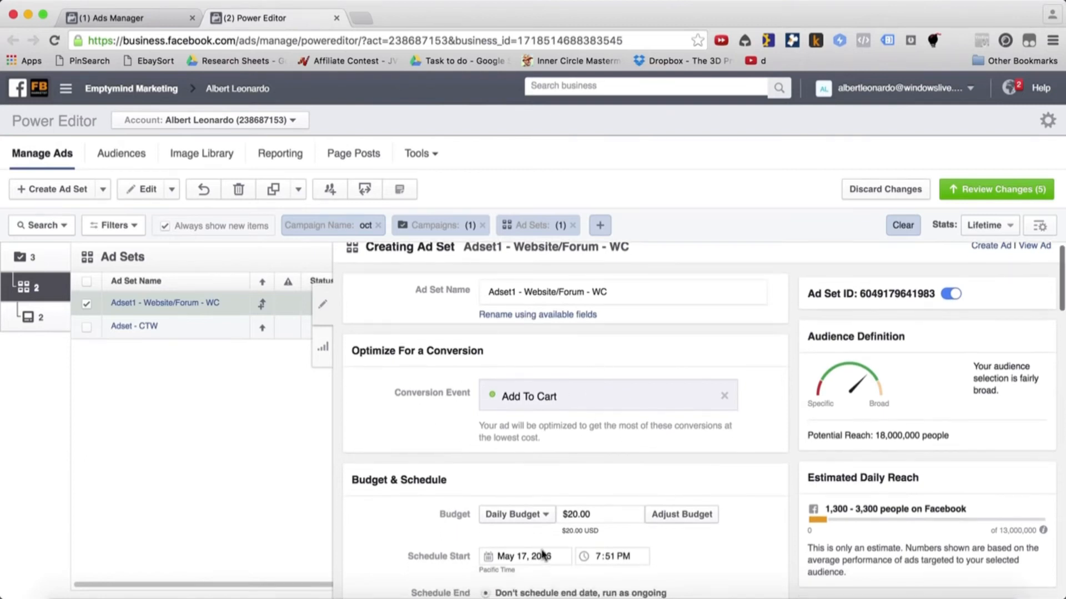
{"action": "left_click_drag", "start_coordinate": [601, 514], "coordinate": [542, 515]}
{"action": "left_click", "coordinate": [614, 502]}
{"action": "scroll", "coordinate": [600, 526], "scroll_direction": "down", "scroll_amount": 5}
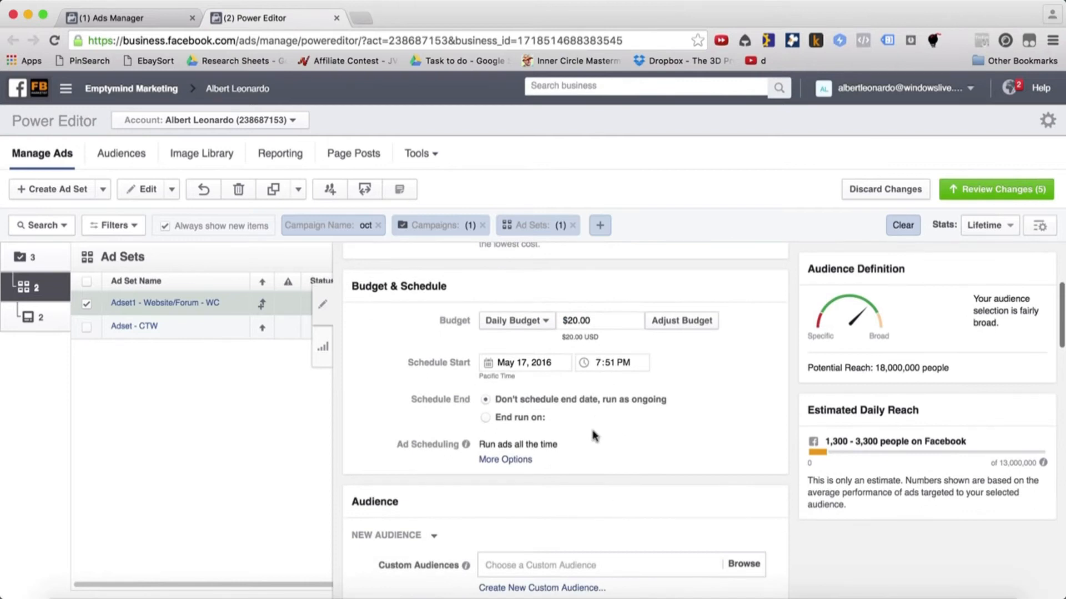
{"action": "scroll", "coordinate": [592, 438], "scroll_direction": "down", "scroll_amount": 6}
{"action": "scroll", "coordinate": [405, 490], "scroll_direction": "up", "scroll_amount": 9}
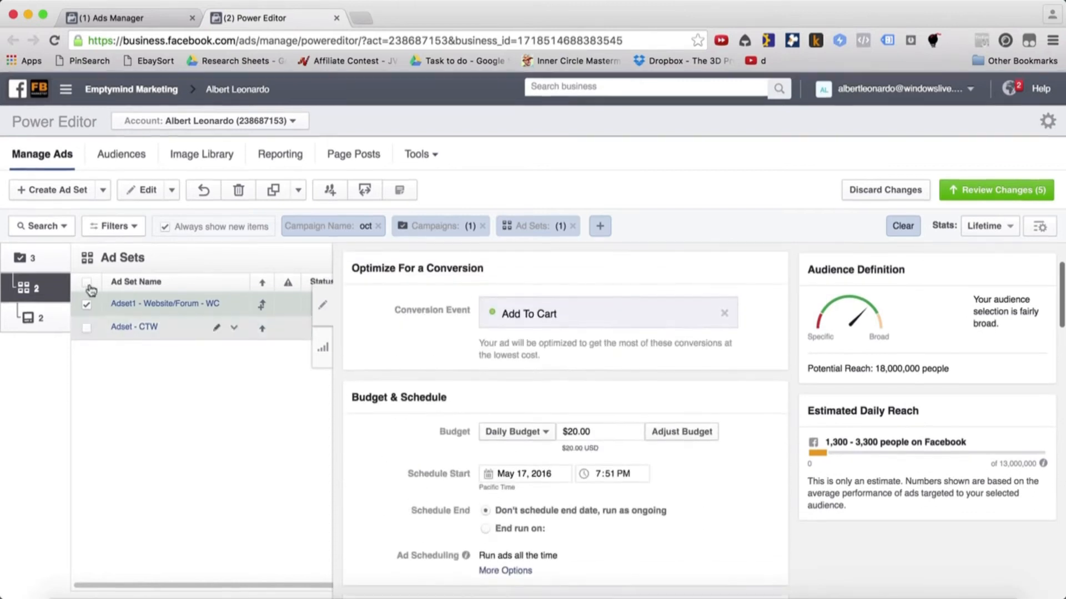
Open the ad inside Adset1 - Website/Forum - WC and set its URL parameters to fb=websiteforum-wc
{"action": "left_click", "coordinate": [156, 304]}
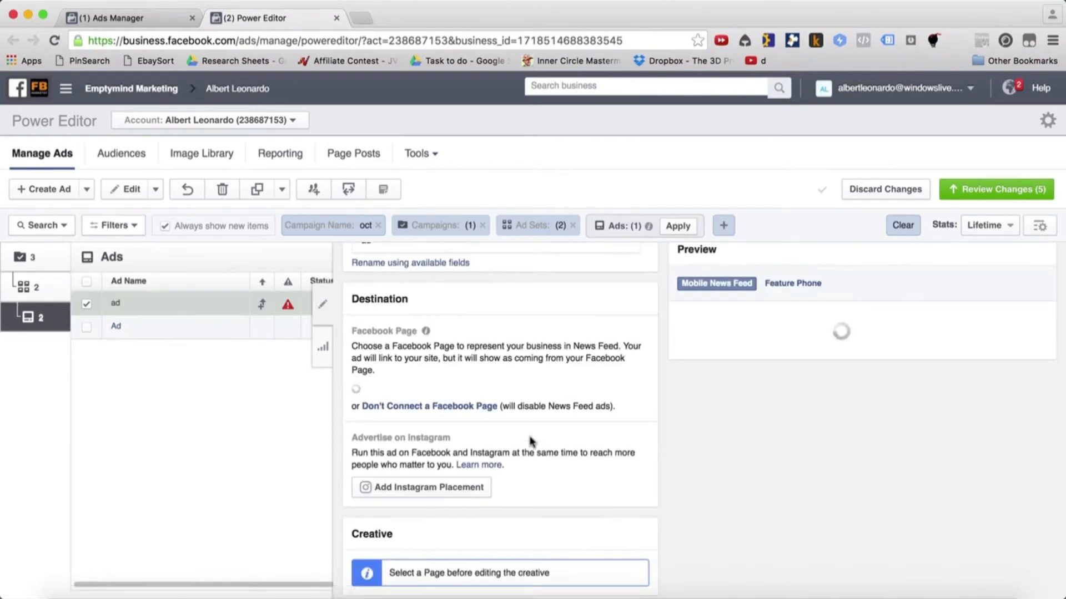
{"action": "scroll", "coordinate": [494, 403], "scroll_direction": "down", "scroll_amount": 4}
{"action": "scroll", "coordinate": [495, 404], "scroll_direction": "down", "scroll_amount": 2}
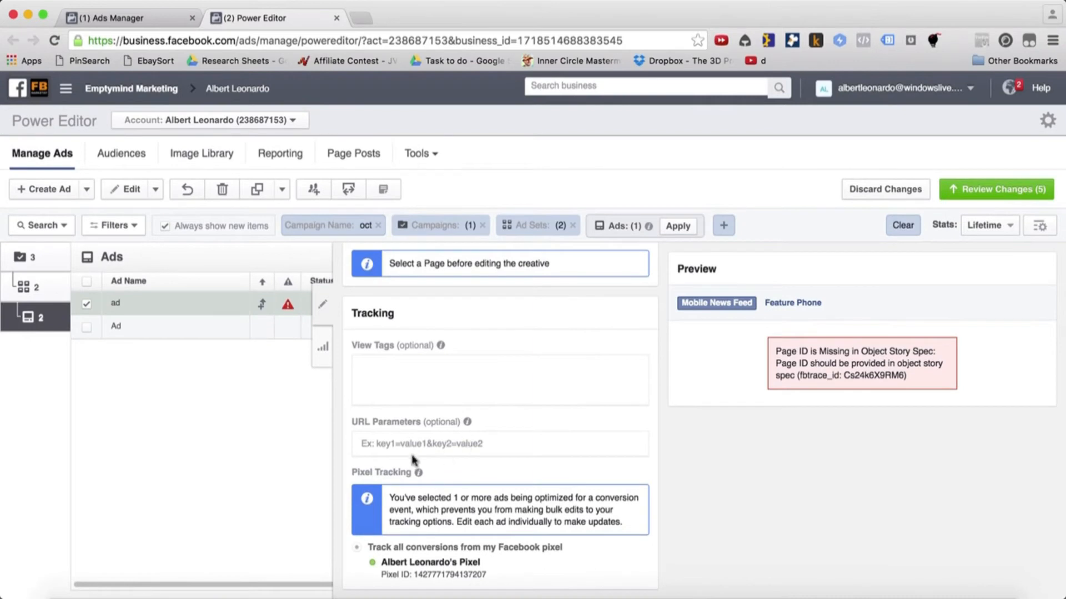
{"action": "left_click", "coordinate": [423, 446]}
{"action": "type", "text": "fb=website-"}
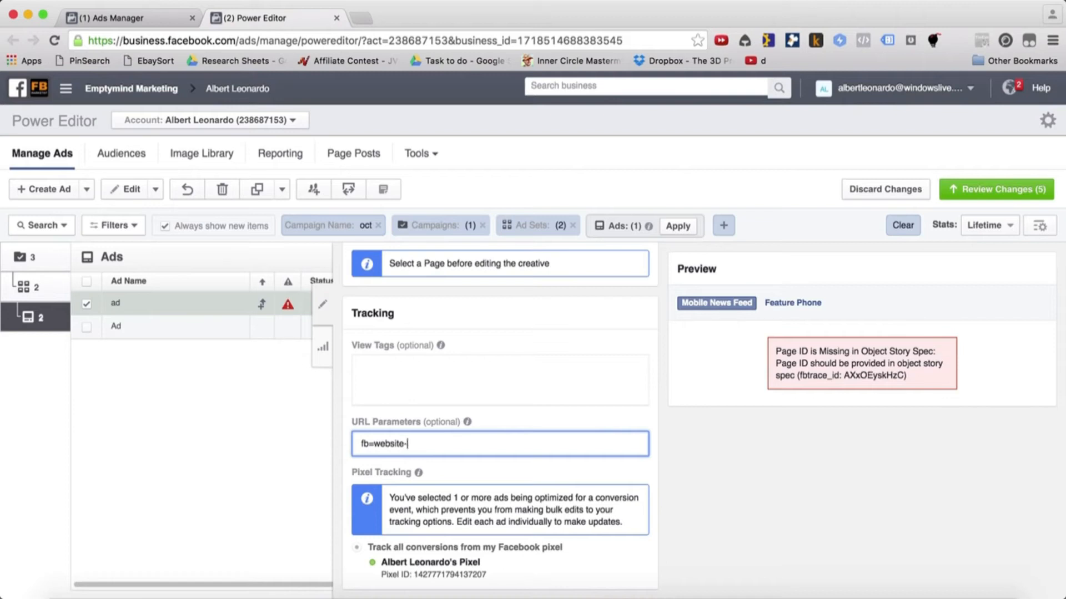
{"action": "key", "text": "BackSpace"}
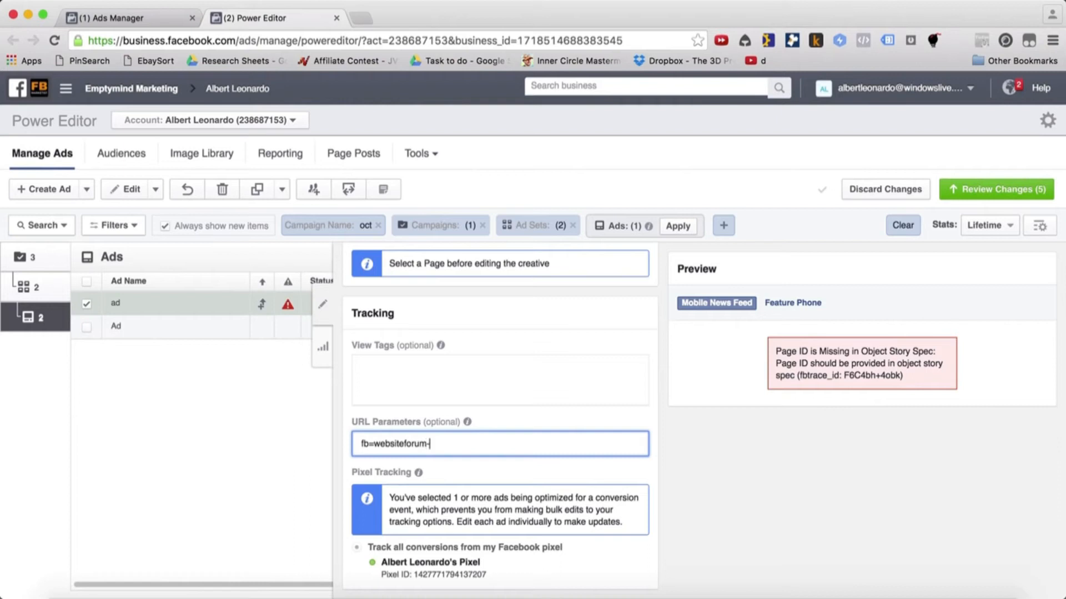
{"action": "left_click", "coordinate": [533, 344]}
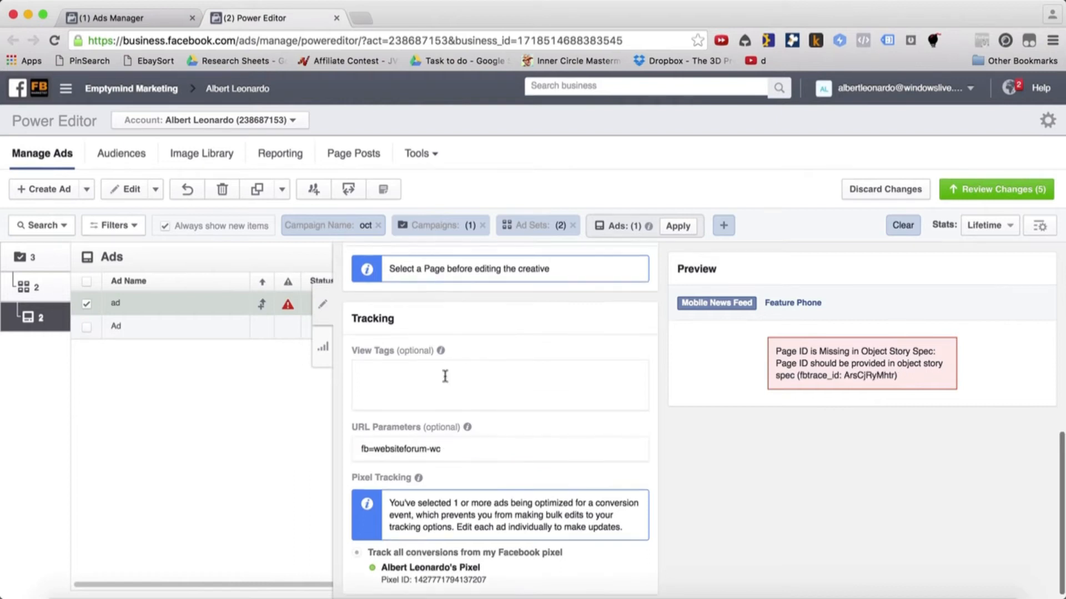
Review the ad's pixel tracking, Facebook Page destination and creative sections
{"action": "scroll", "coordinate": [427, 510], "scroll_direction": "down", "scroll_amount": 1}
{"action": "scroll", "coordinate": [426, 510], "scroll_direction": "up", "scroll_amount": 1}
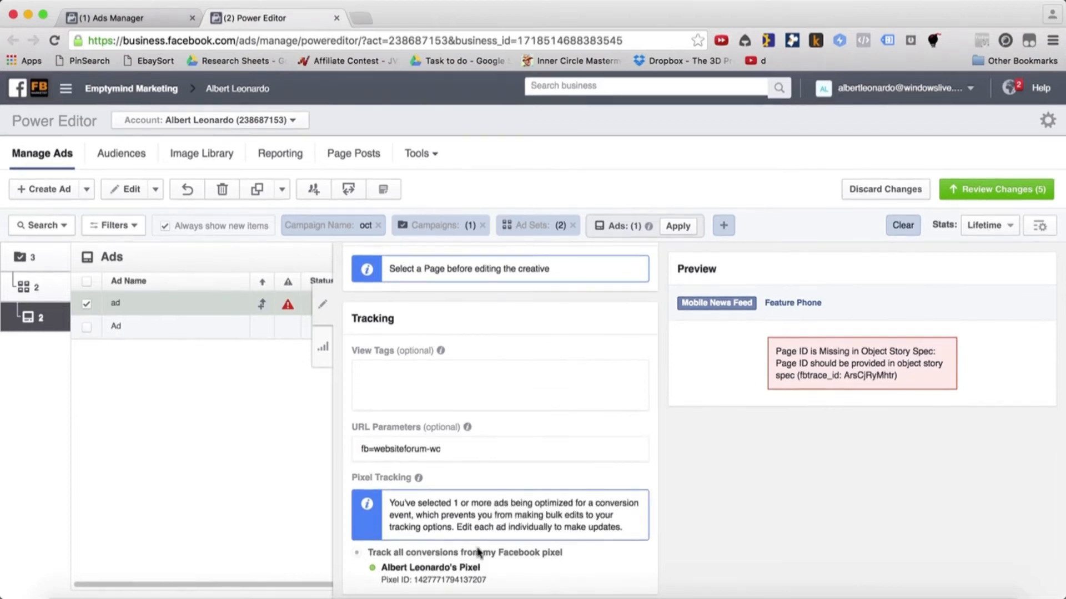
{"action": "scroll", "coordinate": [506, 425], "scroll_direction": "up", "scroll_amount": 3}
{"action": "scroll", "coordinate": [507, 424], "scroll_direction": "up", "scroll_amount": 5}
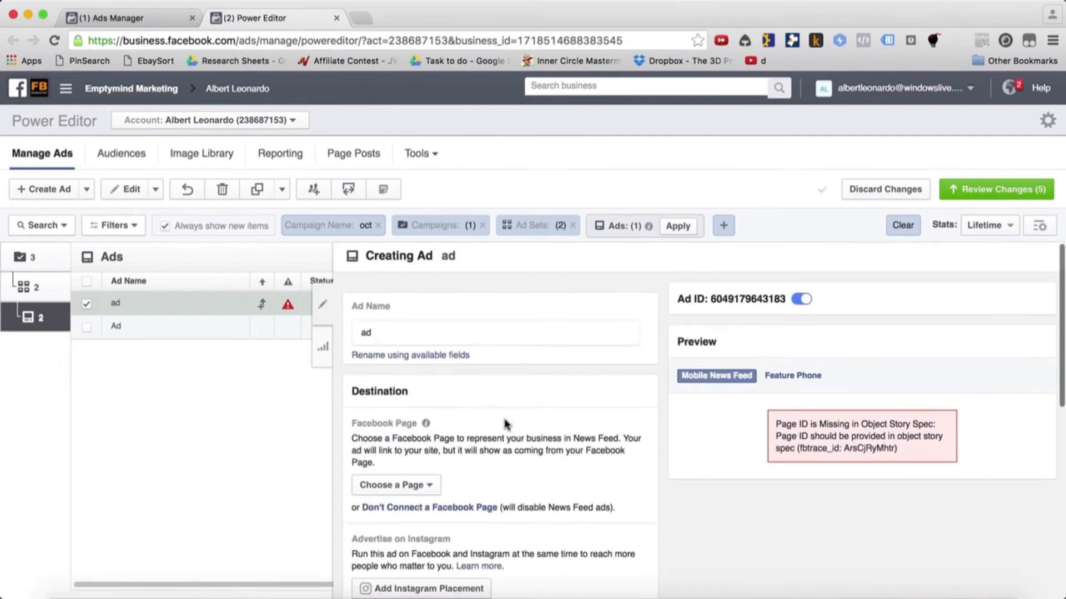
{"action": "scroll", "coordinate": [546, 479], "scroll_direction": "down", "scroll_amount": 3}
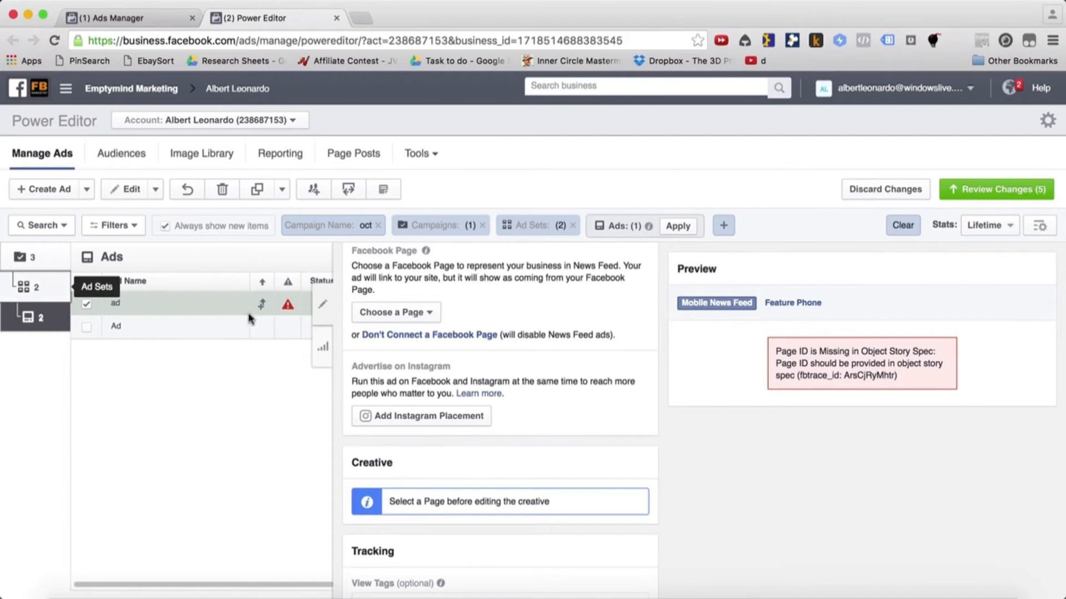
Duplicate the ad set Adset1 - Website/Forum - WC, keeping the same campaign
{"action": "left_click", "coordinate": [323, 305]}
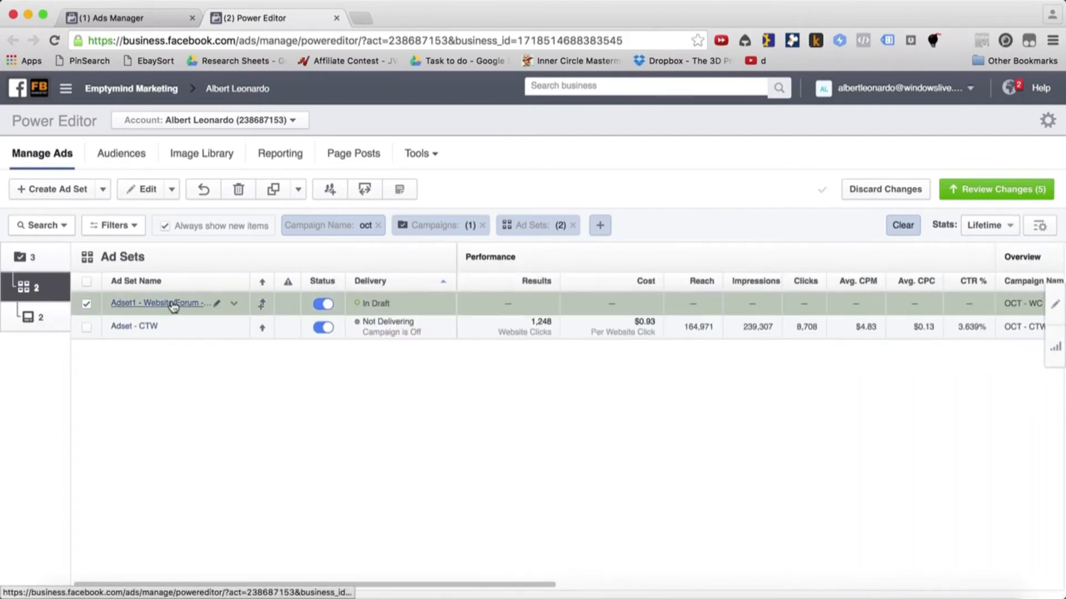
{"action": "left_click", "coordinate": [274, 190]}
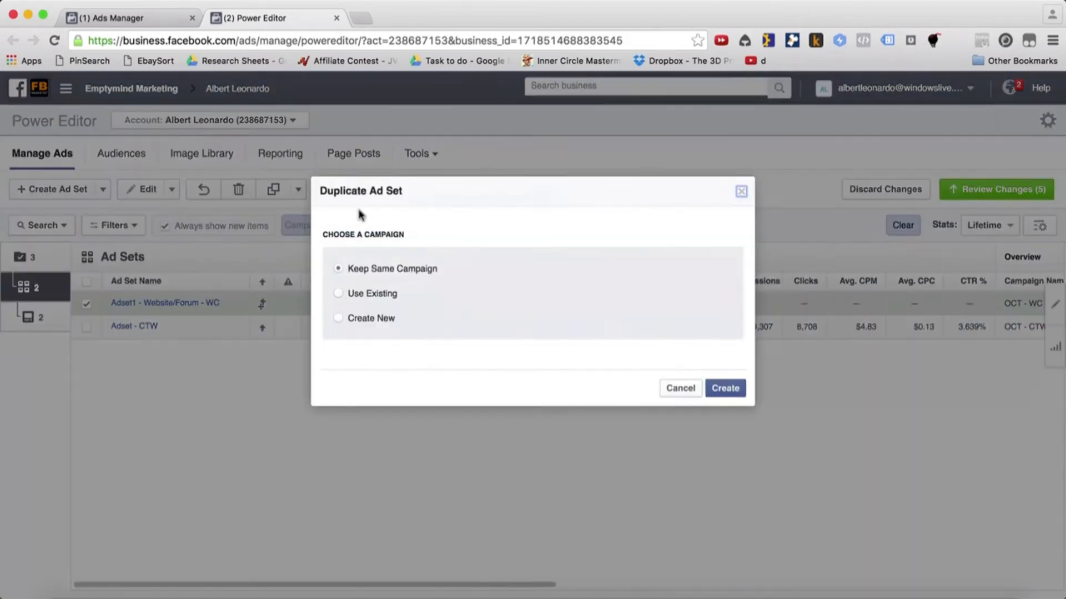
{"action": "left_click", "coordinate": [712, 388]}
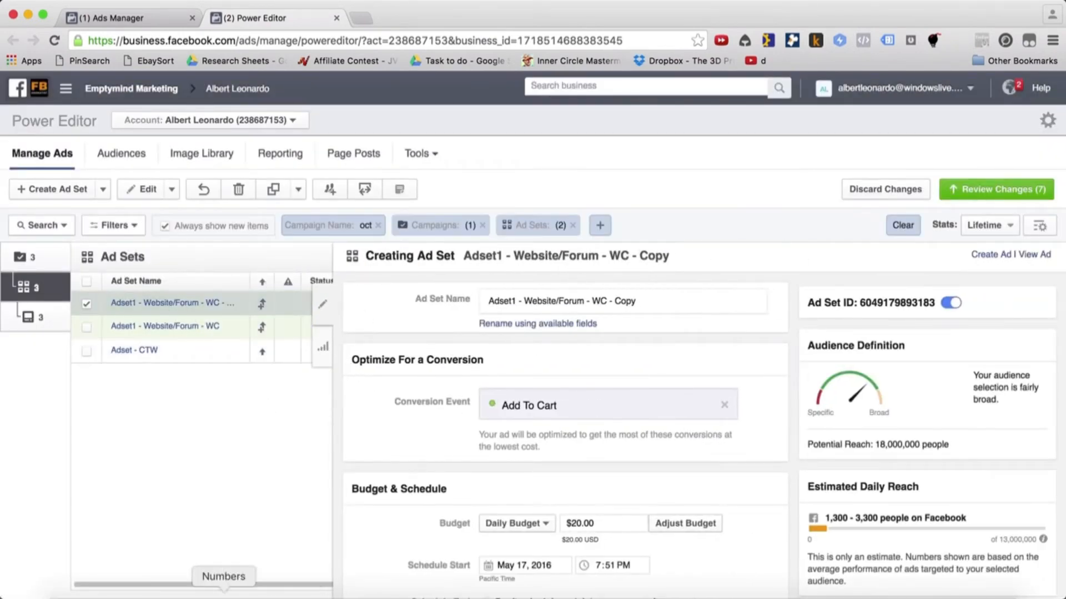
Switch to Numbers and look up the Publication interests in the Interests Category sheet
{"action": "key", "text": "super+Tab"}
{"action": "left_click_drag", "start_coordinate": [261, 173], "coordinate": [270, 332]}
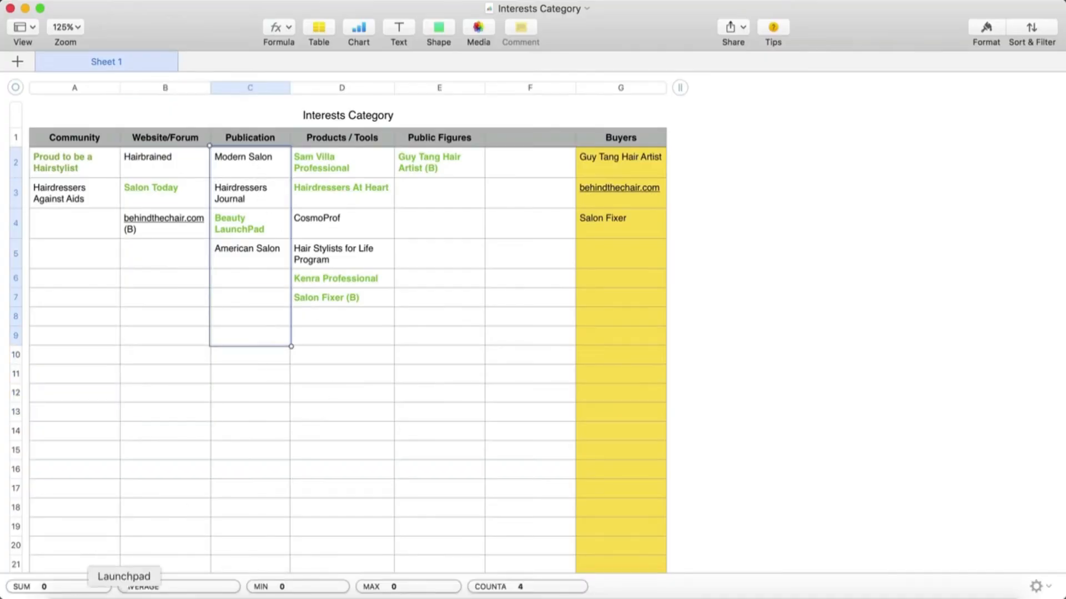
Switch back to Power Editor in Chrome and rename the duplicated ad set as Adset1 -Publication - WC
{"action": "left_click", "coordinate": [181, 598]}
{"action": "left_click", "coordinate": [167, 317]}
{"action": "left_click_drag", "start_coordinate": [131, 304], "coordinate": [192, 305]}
{"action": "type", "text": "Pulmblication m - WC - Copy"}
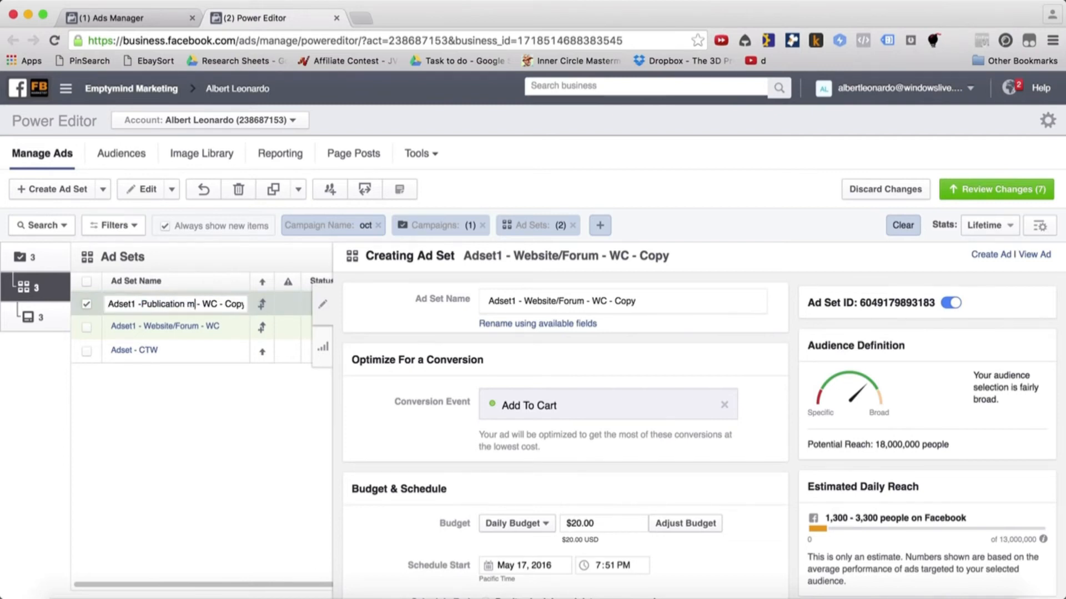
{"action": "key", "text": "BackSpace"}
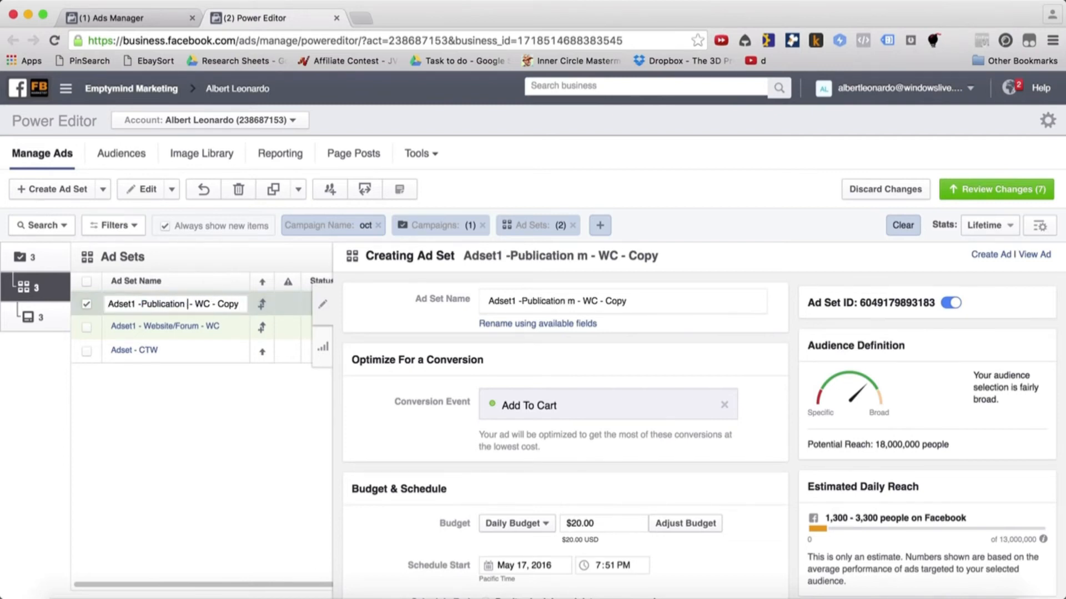
{"action": "left_click_drag", "start_coordinate": [212, 304], "coordinate": [259, 304]}
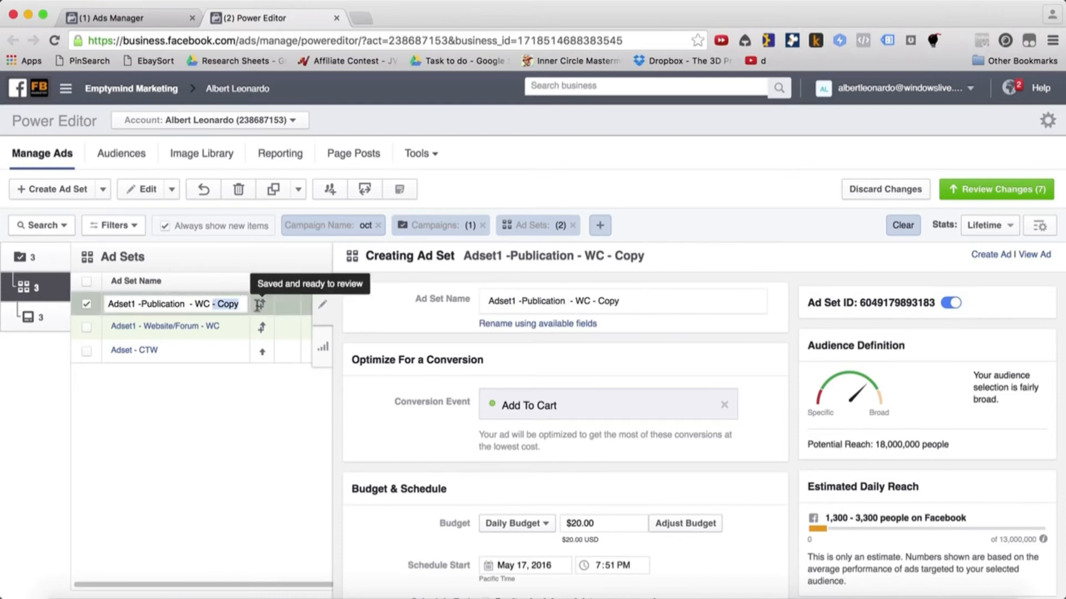
{"action": "key", "text": "BackSpace"}
{"action": "key", "text": "Return"}
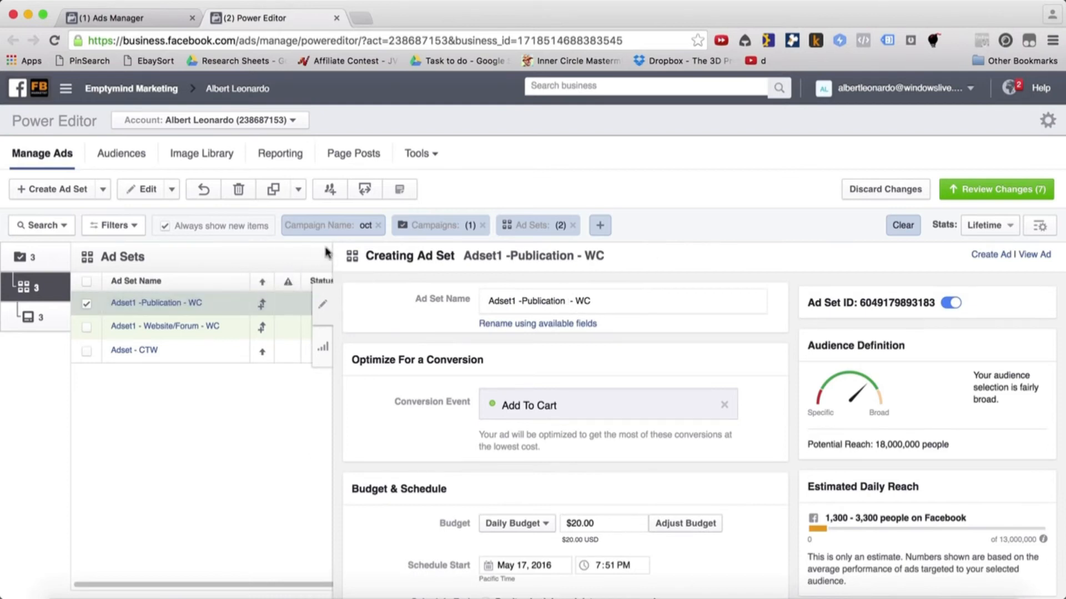
{"action": "left_click", "coordinate": [331, 317]}
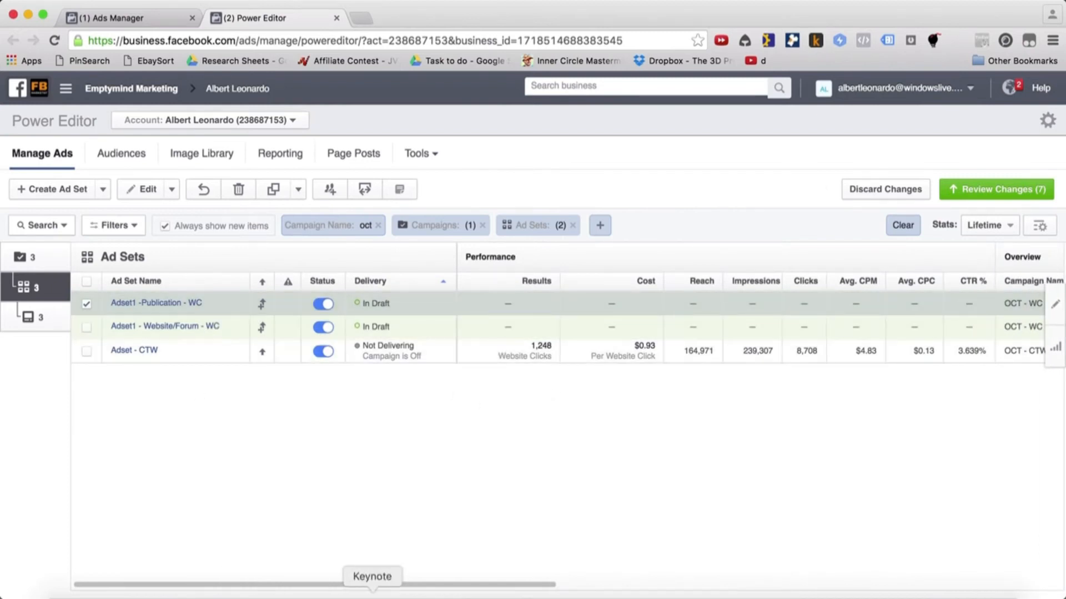
Look up the Products / Tools and Public Figures interests in the Numbers Interests Category sheet, returning to Power Editor in Chrome
{"action": "left_click", "coordinate": [223, 591]}
{"action": "left_click_drag", "start_coordinate": [323, 173], "coordinate": [348, 347]}
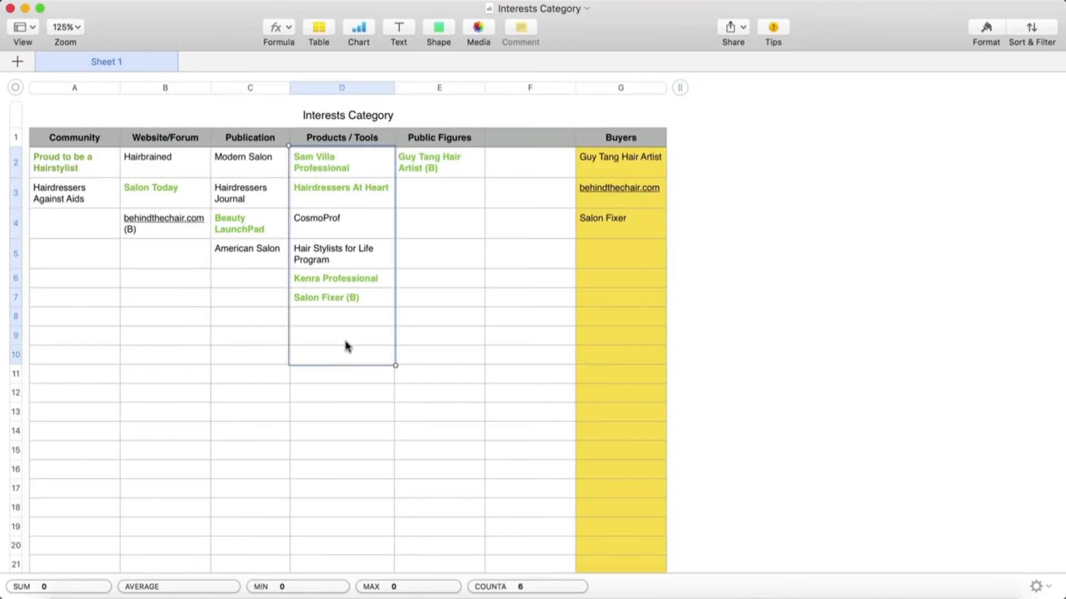
{"action": "left_click", "coordinate": [449, 166]}
{"action": "left_click_drag", "start_coordinate": [449, 186], "coordinate": [450, 303]}
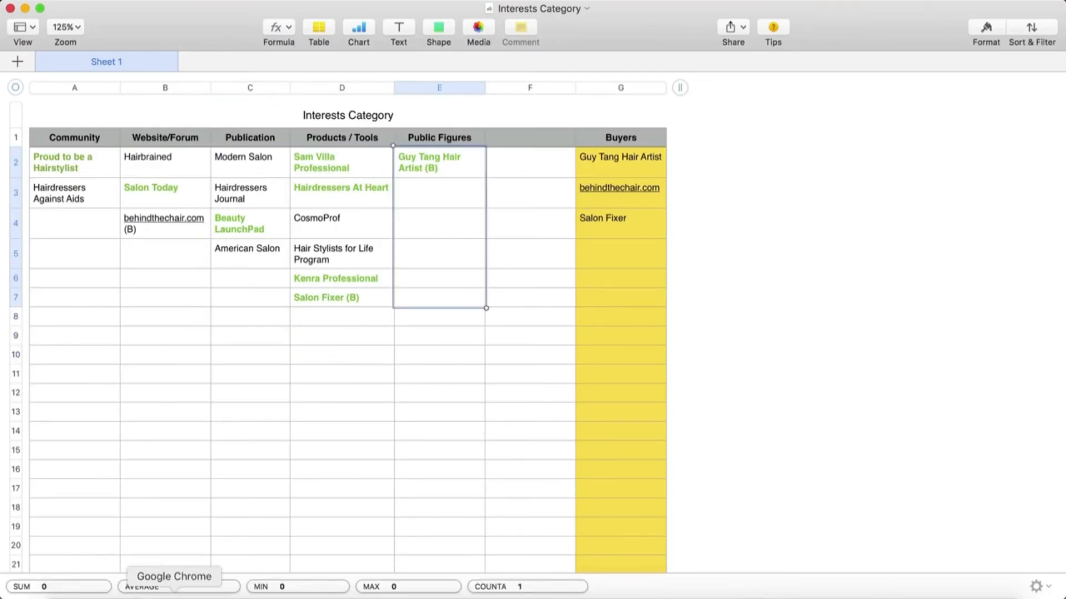
{"action": "left_click", "coordinate": [188, 589]}
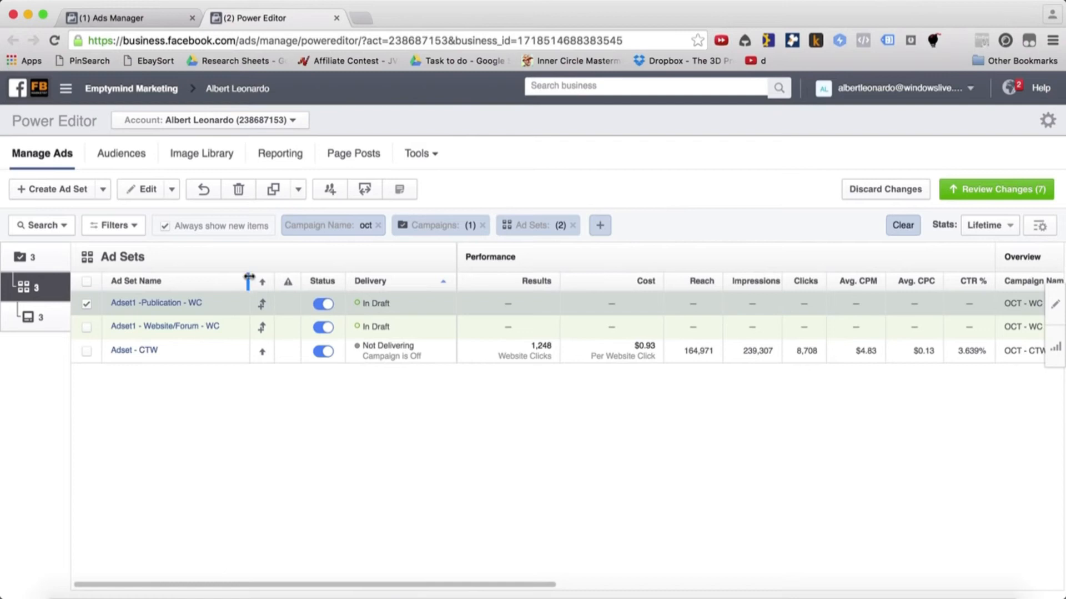
Widen the ad set name column and rename the two draft ad sets Adset1 - Website/Forum - ATC - WC and Adset1 -Publication - ATC - WC
{"action": "left_click_drag", "start_coordinate": [249, 277], "coordinate": [299, 277]}
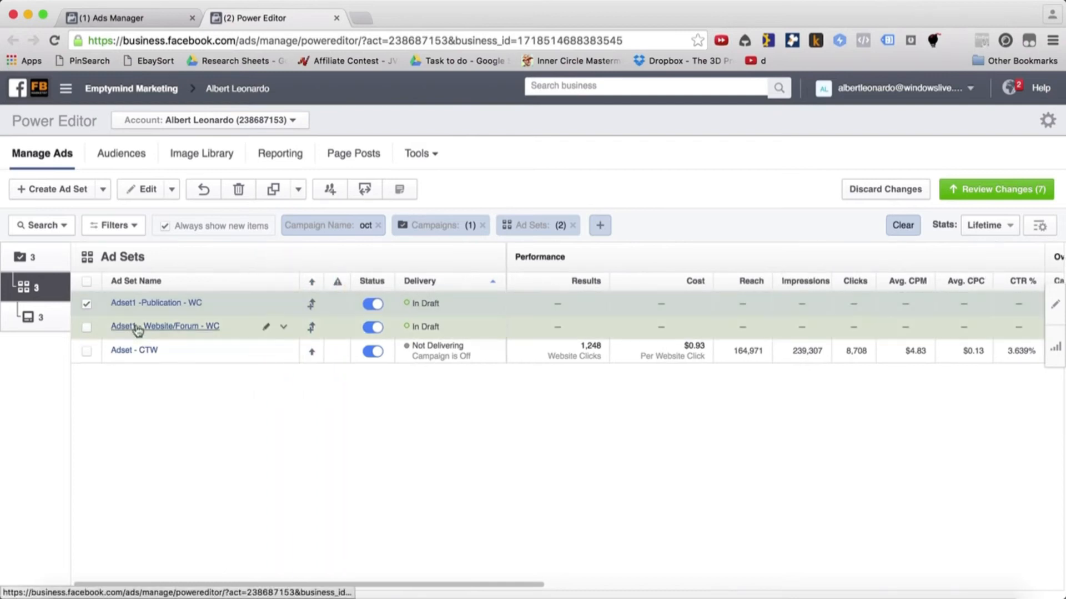
{"action": "left_click", "coordinate": [87, 327]}
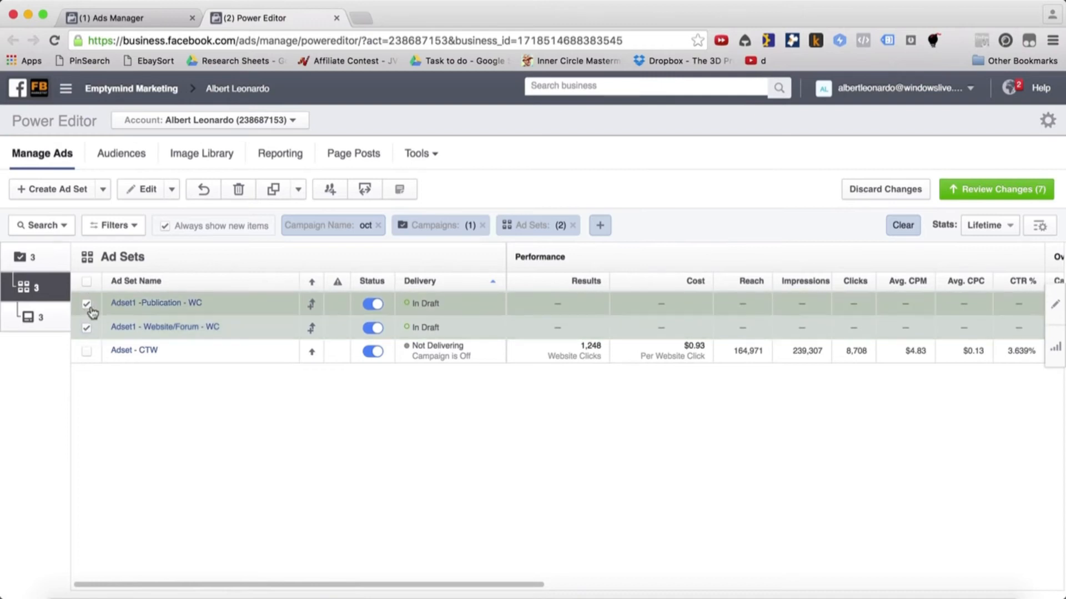
{"action": "left_click", "coordinate": [87, 305]}
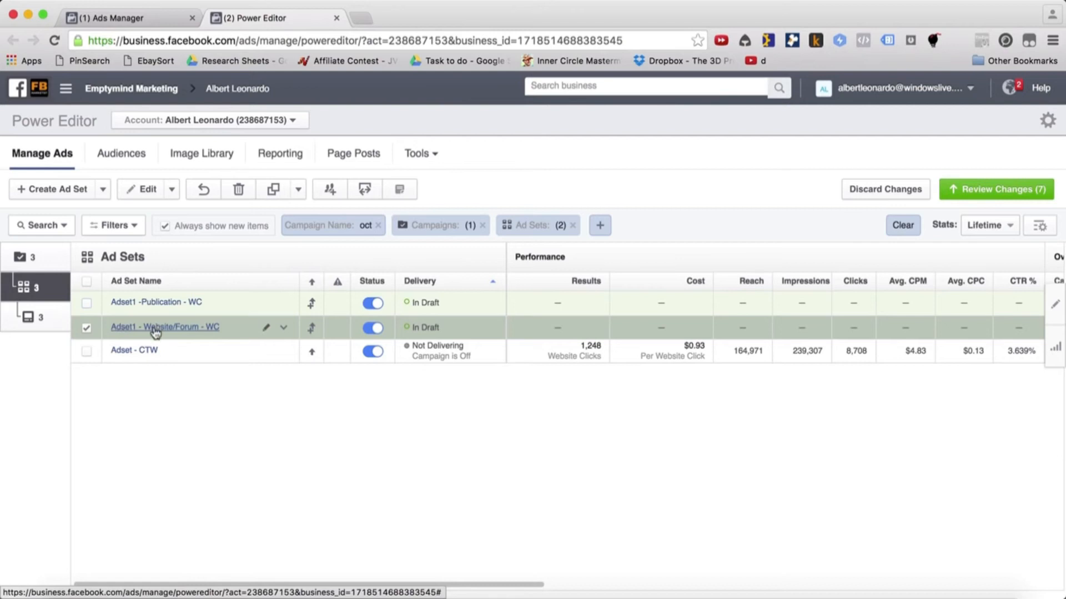
{"action": "left_click", "coordinate": [231, 333]}
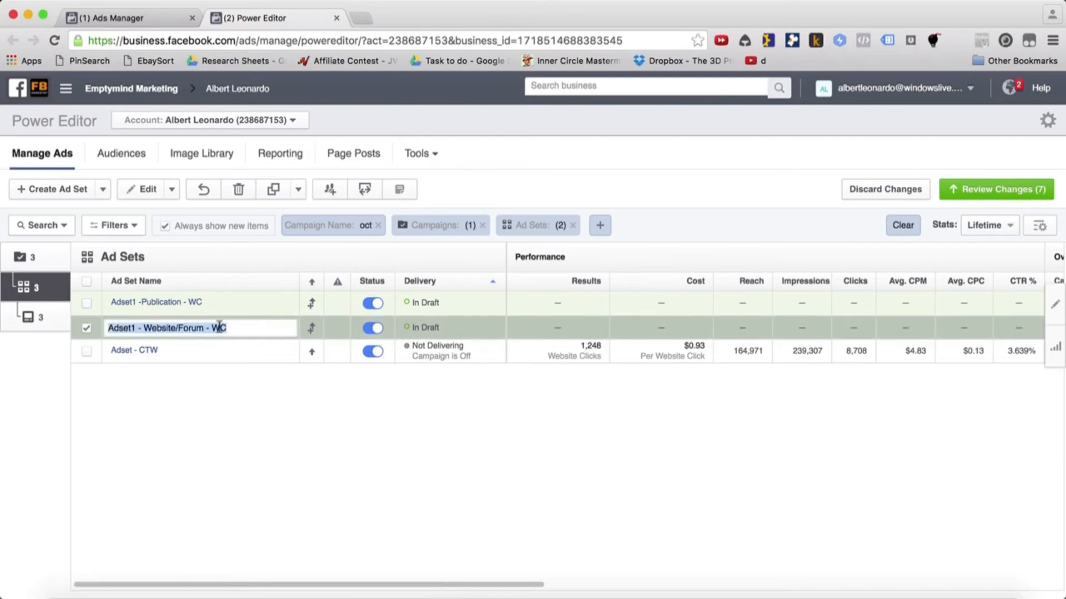
{"action": "left_click", "coordinate": [214, 328]}
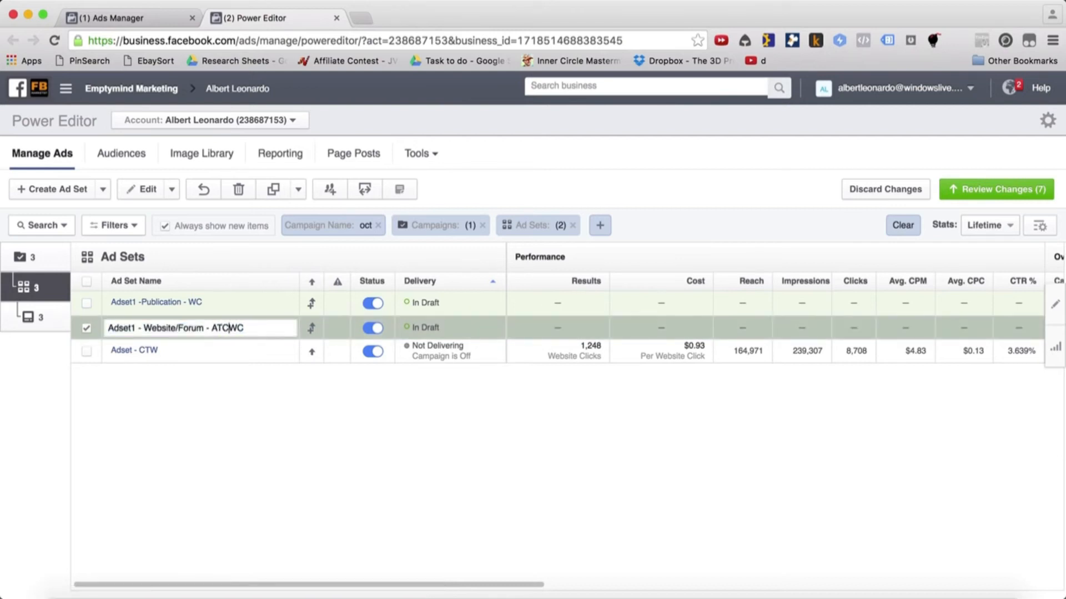
{"action": "left_click", "coordinate": [193, 304]}
{"action": "left_click", "coordinate": [193, 304]}
{"action": "left_click", "coordinate": [198, 303]}
{"action": "type", "text": "ATC"}
Open the ad inside Adset1 - Website/Forum - ATC - WC and set its URL parameters to fb=websiteforum-atc-wc
{"action": "left_click", "coordinate": [211, 328]}
{"action": "left_click", "coordinate": [1056, 306]}
{"action": "scroll", "coordinate": [552, 483], "scroll_direction": "down", "scroll_amount": 2}
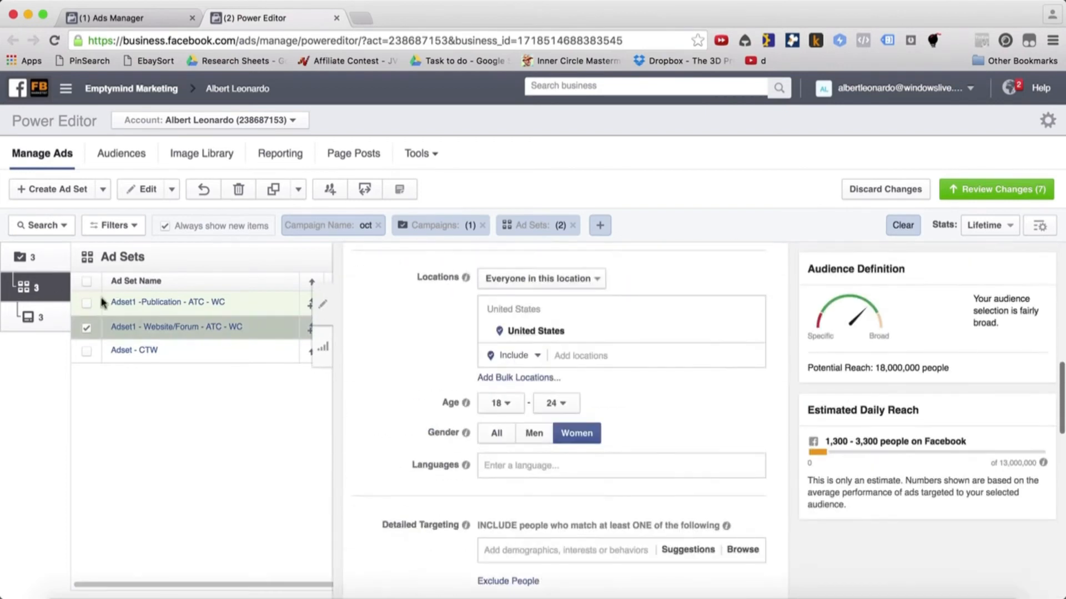
{"action": "left_click", "coordinate": [164, 327]}
{"action": "scroll", "coordinate": [488, 431], "scroll_direction": "down", "scroll_amount": 1}
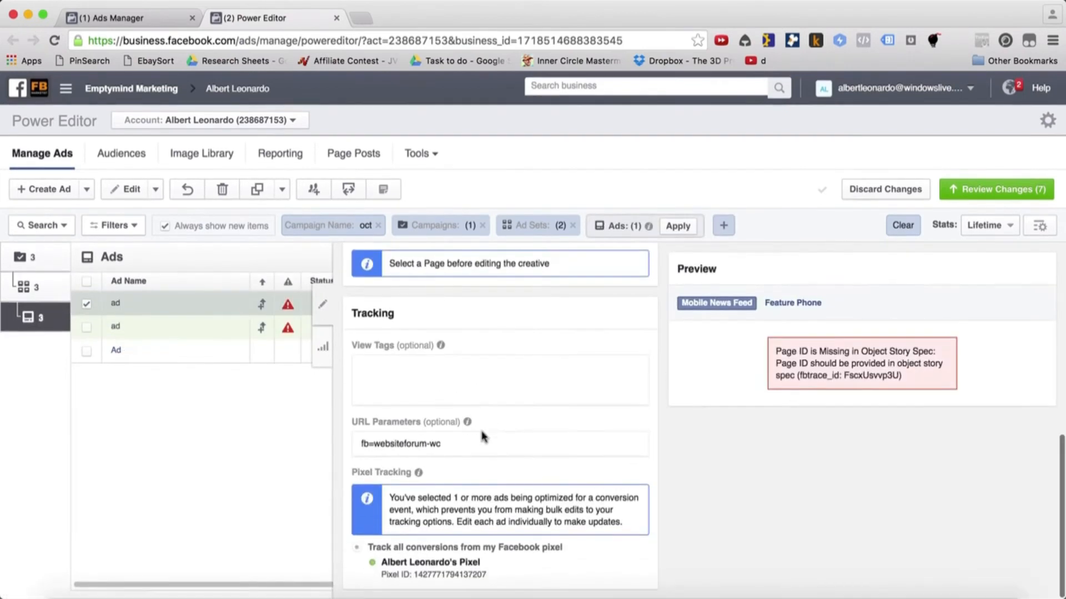
{"action": "left_click", "coordinate": [421, 441]}
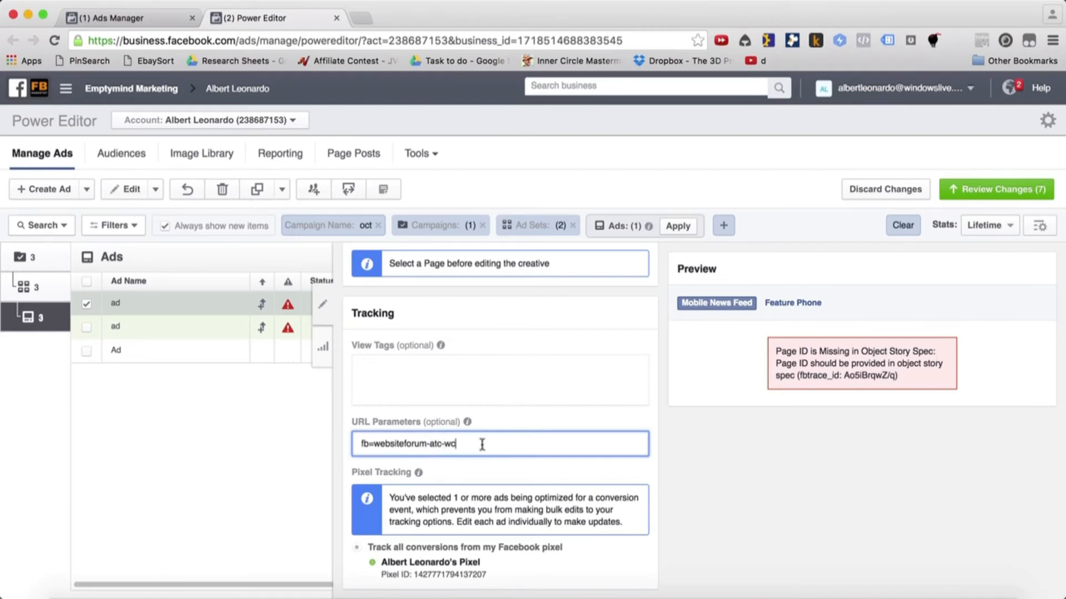
{"action": "left_click", "coordinate": [322, 303]}
Open the ad inside Adset1 -Publication - ATC - WC and set its URL parameters to fb=publication-atc-wc
{"action": "left_click", "coordinate": [49, 293]}
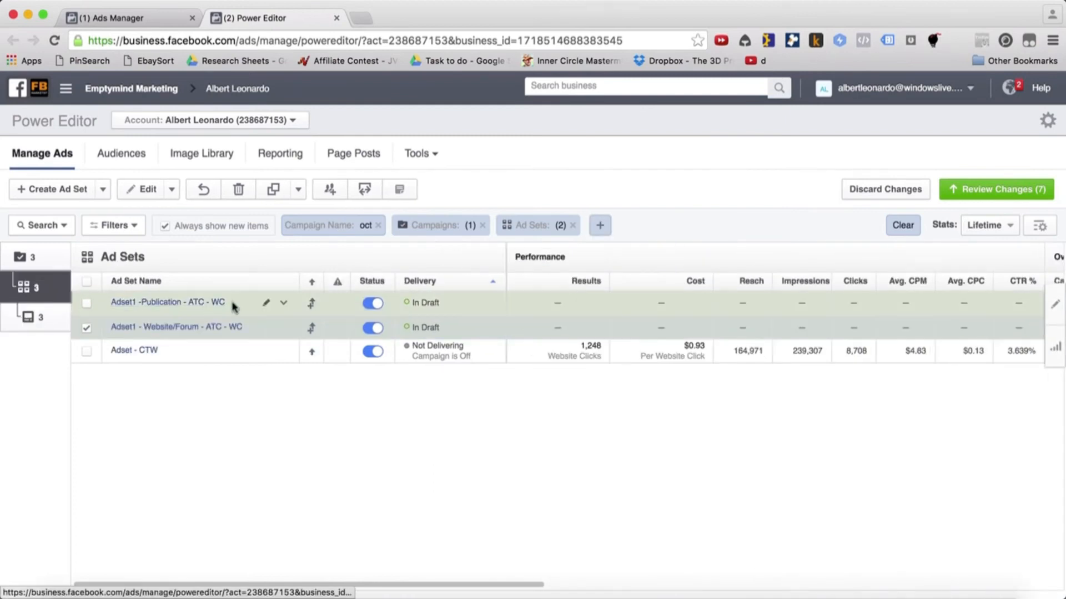
{"action": "left_click", "coordinate": [1055, 304]}
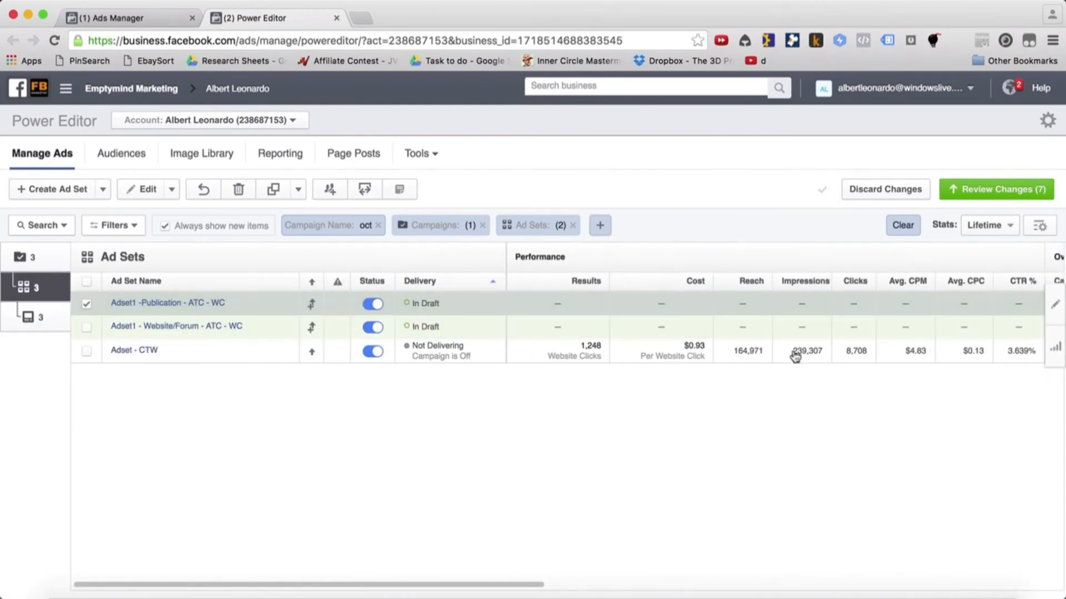
{"action": "left_click", "coordinate": [194, 304]}
{"action": "scroll", "coordinate": [413, 441], "scroll_direction": "down", "scroll_amount": 10}
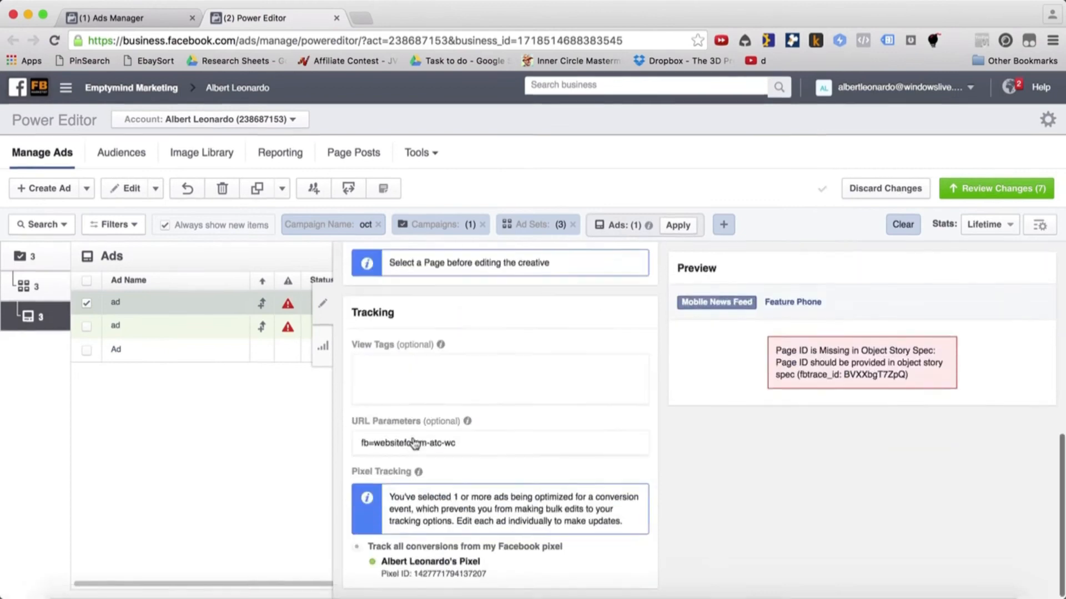
{"action": "double_click", "coordinate": [395, 443]}
{"action": "type", "text": "publication"}
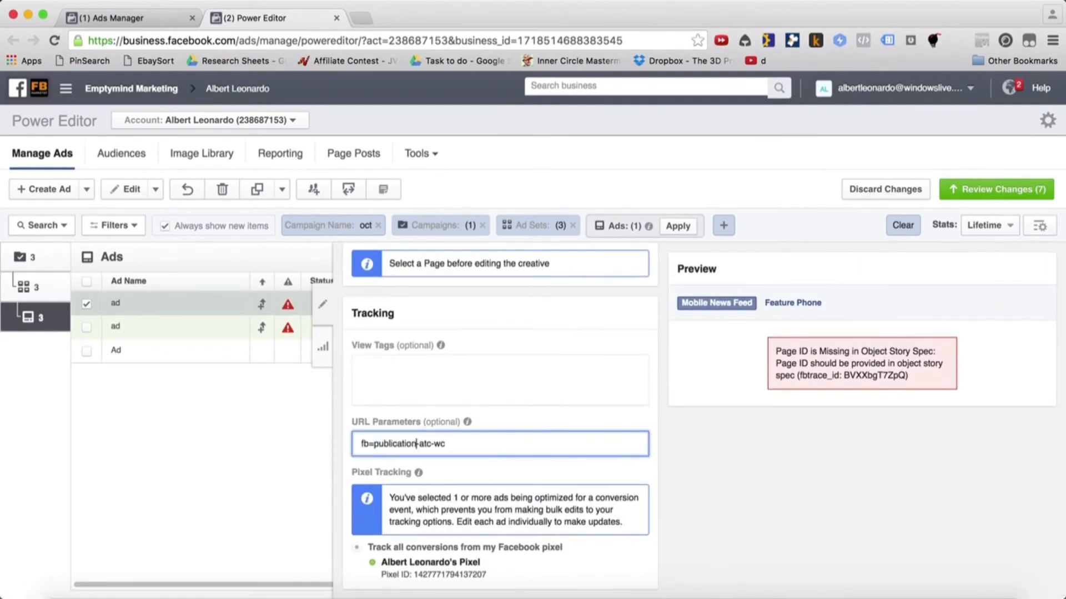
{"action": "left_click", "coordinate": [323, 304]}
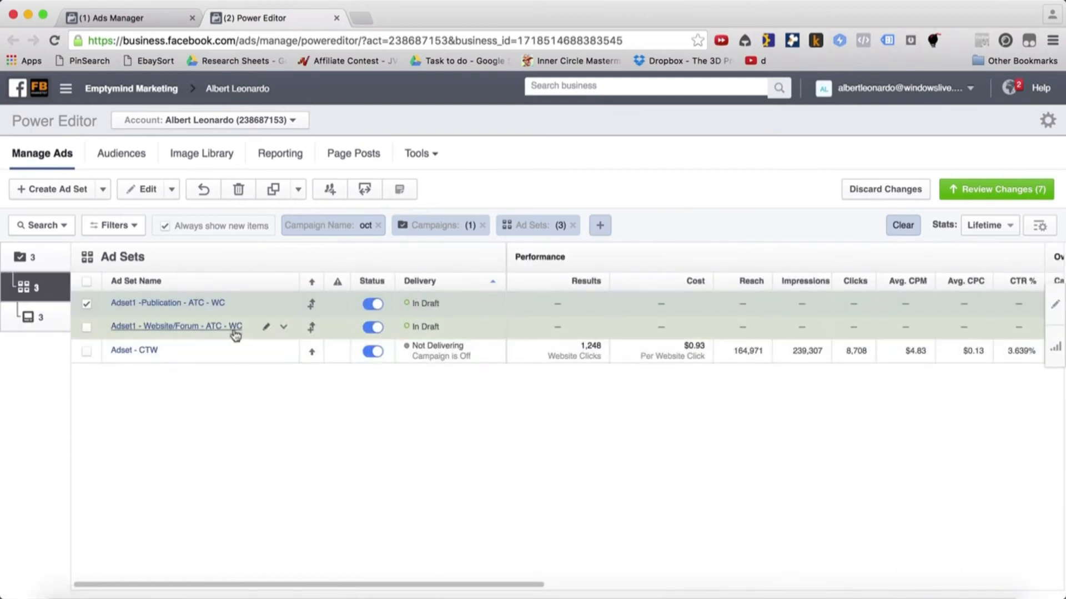
Duplicate the ad set Adset1 - Website/Forum - ATC - WC, keeping the same campaign
{"action": "left_click", "coordinate": [129, 327]}
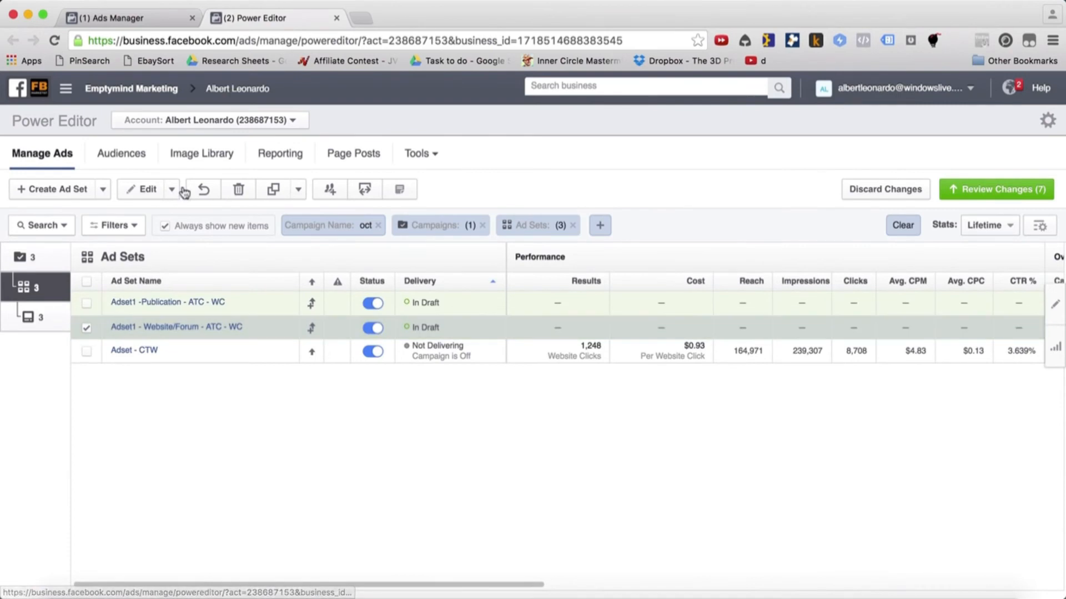
{"action": "left_click", "coordinate": [270, 192]}
{"action": "left_click", "coordinate": [725, 388]}
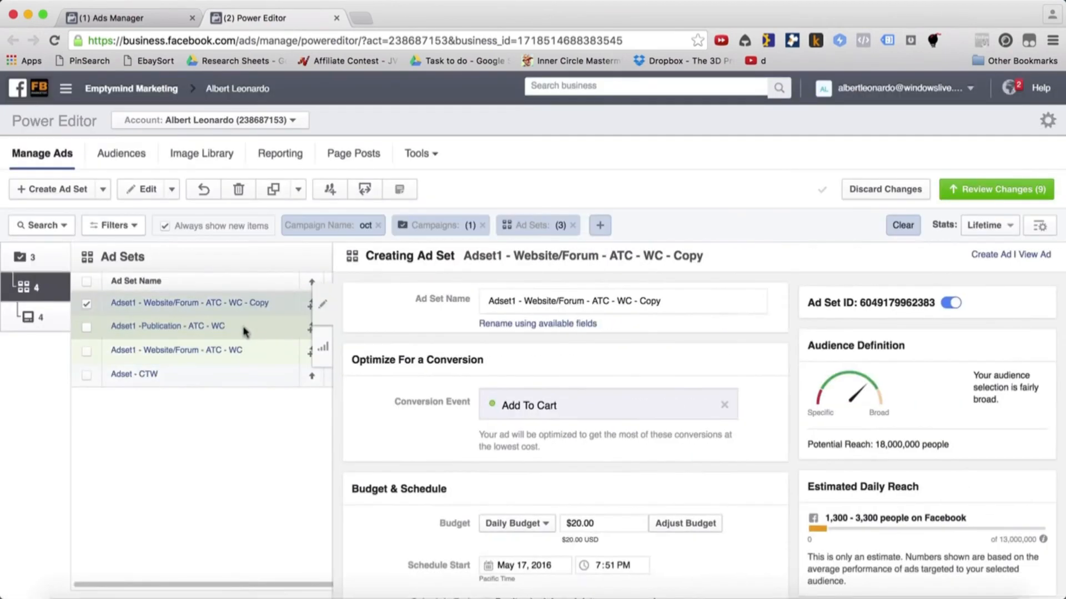
Change the copied Website/Forum ad set's conversion event to Purchase, using the account owner's own pixel
{"action": "triple_click", "coordinate": [683, 405]}
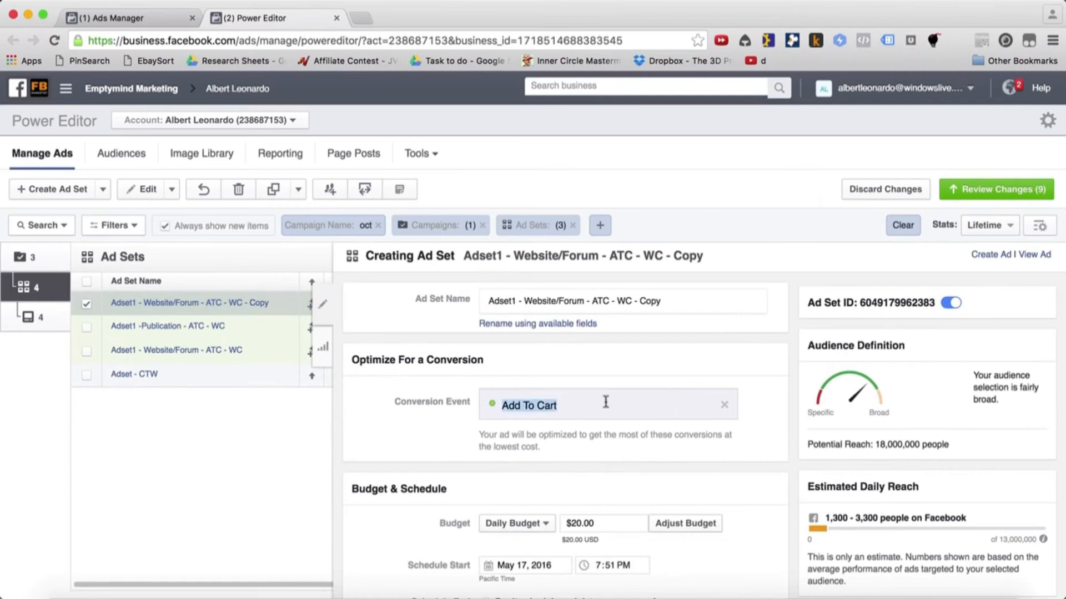
{"action": "type", "text": "purchase"}
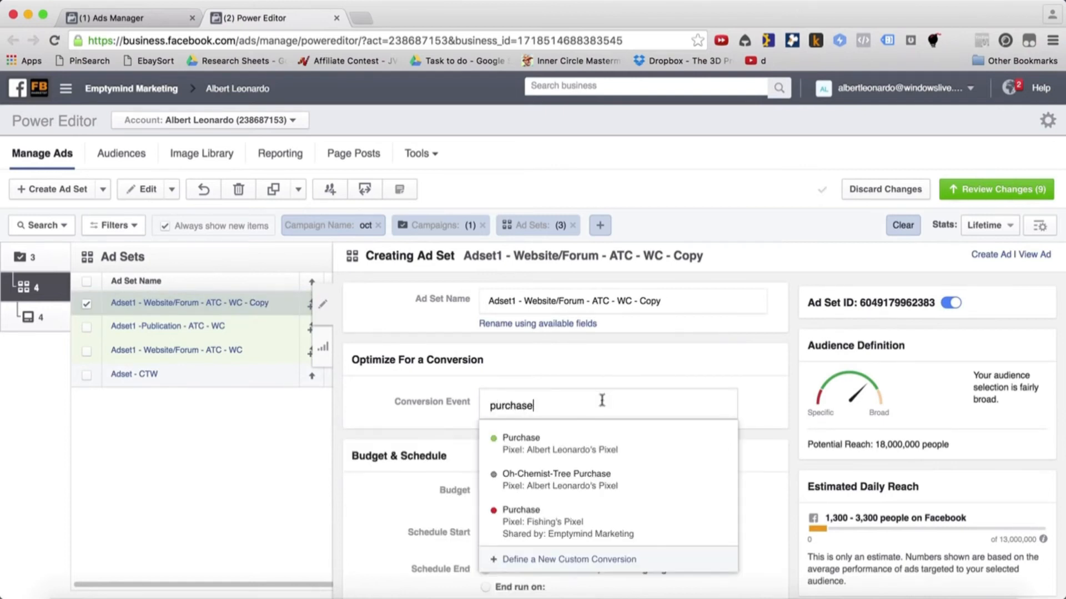
{"action": "left_click", "coordinate": [581, 446]}
{"action": "left_click", "coordinate": [323, 304]}
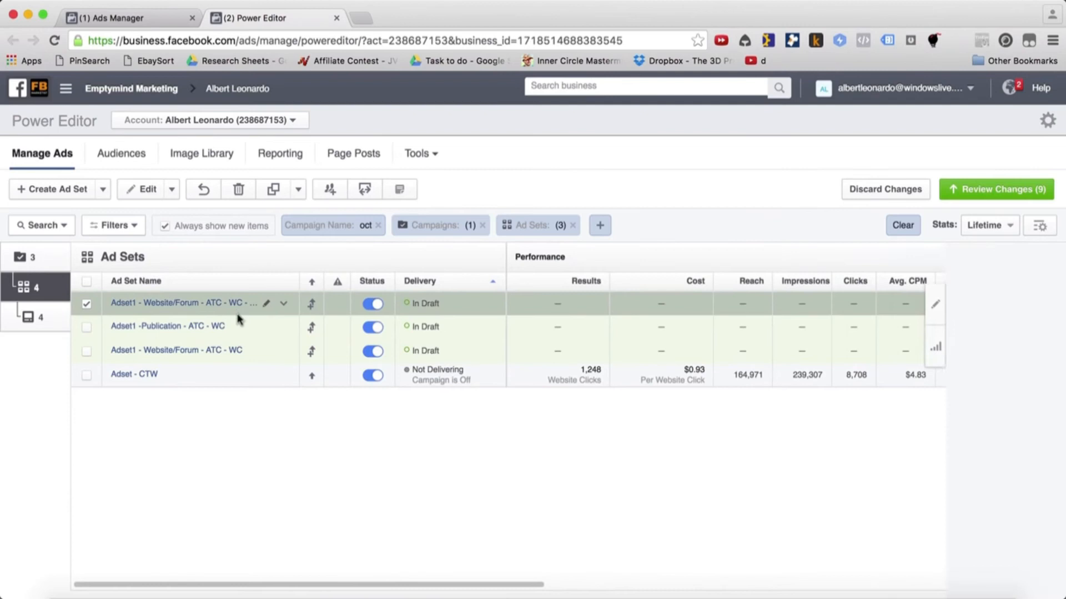
Rename the copied ad set as Adset1 - Website/Forum - Purchase - WC
{"action": "double_click", "coordinate": [237, 303]}
{"action": "double_click", "coordinate": [216, 304]}
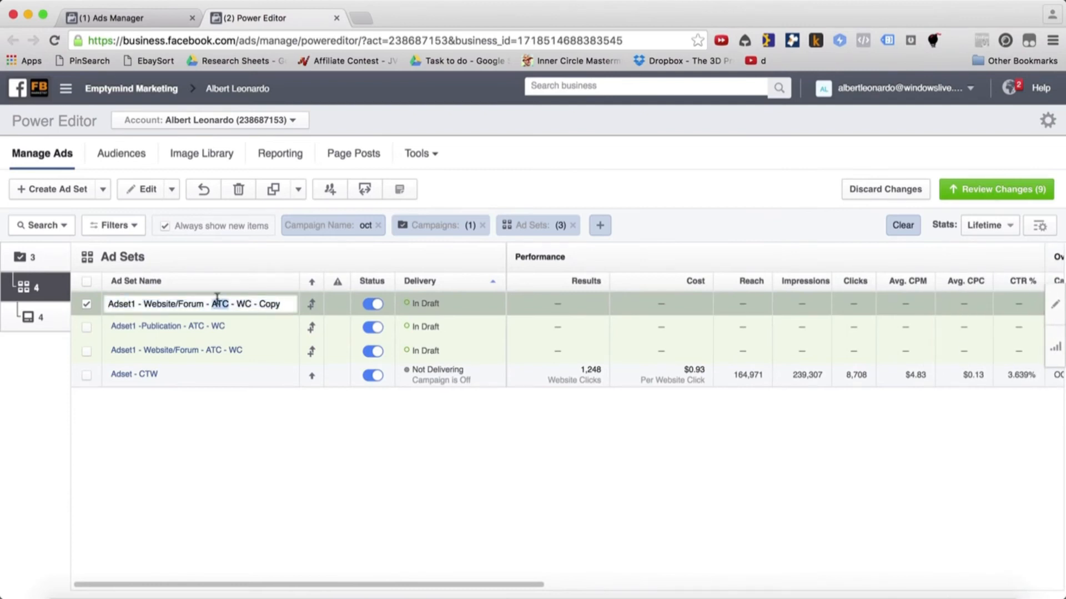
{"action": "type", "text": "Purchase"}
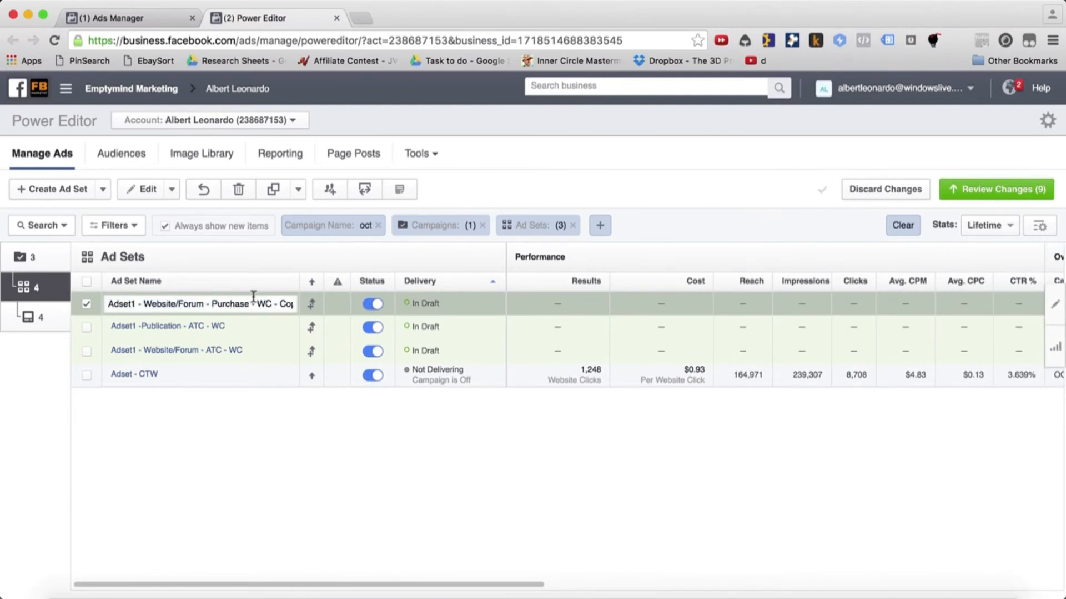
{"action": "left_click_drag", "start_coordinate": [274, 307], "coordinate": [384, 300]}
{"action": "key", "text": "BackSpace"}
{"action": "key", "text": "Return"}
Set the URL parameters of the ad inside the Website/Forum Purchase ad set to fb=websiteforum-purchase-wc and return to the ad sets list
{"action": "left_click", "coordinate": [216, 305]}
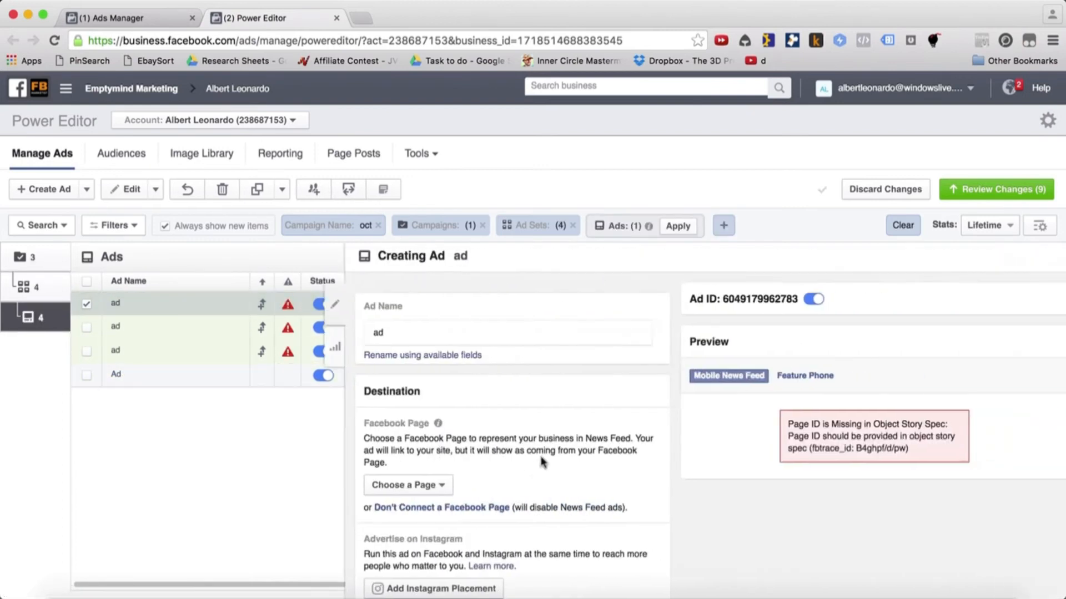
{"action": "scroll", "coordinate": [543, 461], "scroll_direction": "down", "scroll_amount": 10}
{"action": "left_click", "coordinate": [435, 444]}
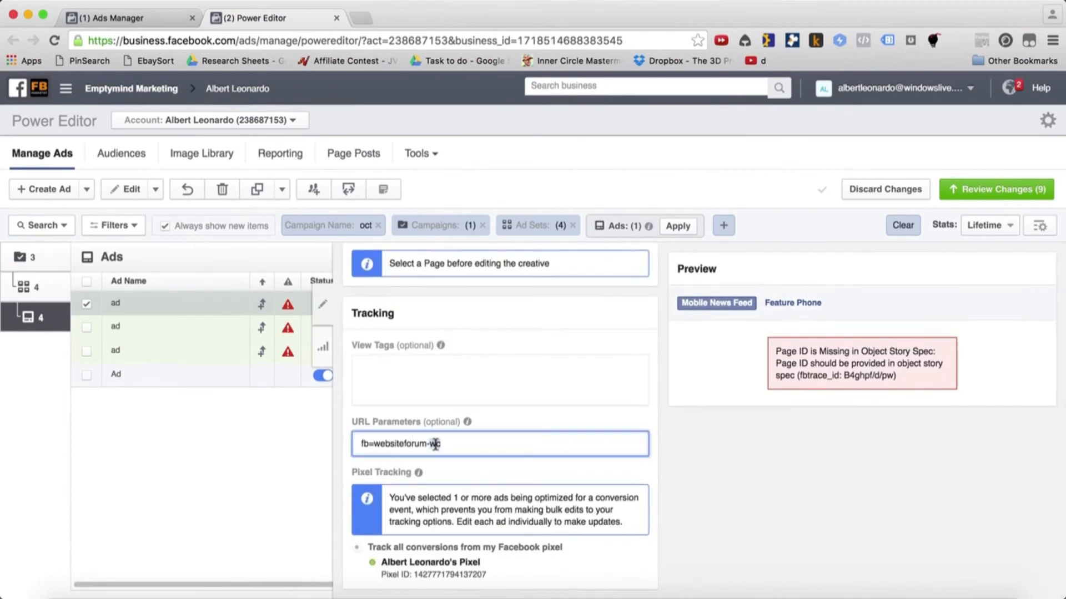
{"action": "type", "text": "purchase-"}
{"action": "left_click", "coordinate": [35, 286]}
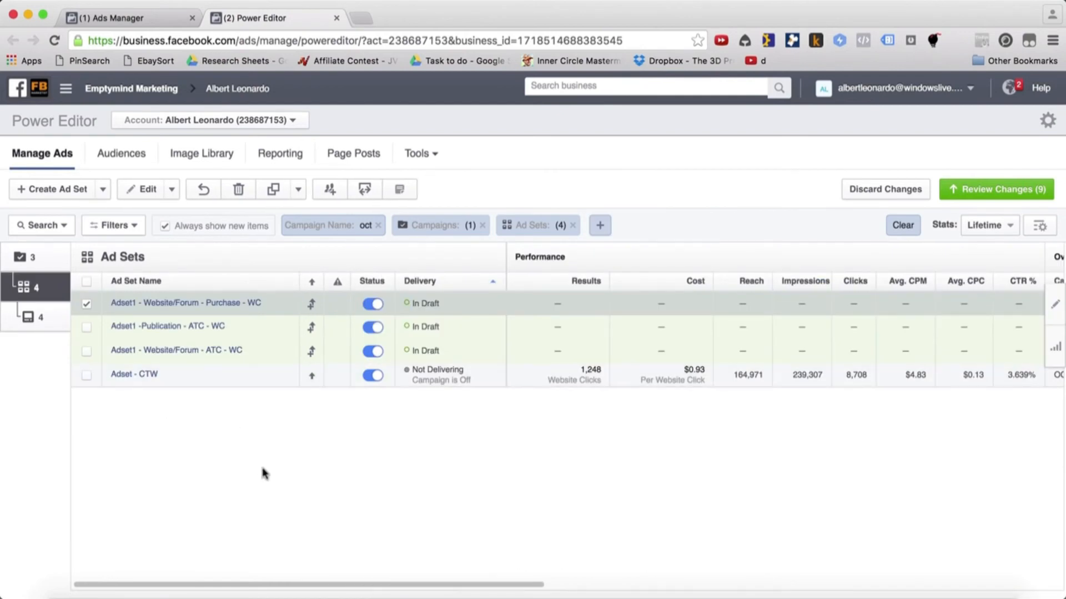
Duplicate the original ad set Adset - CTW, keeping the same campaign
{"action": "left_click", "coordinate": [175, 383]}
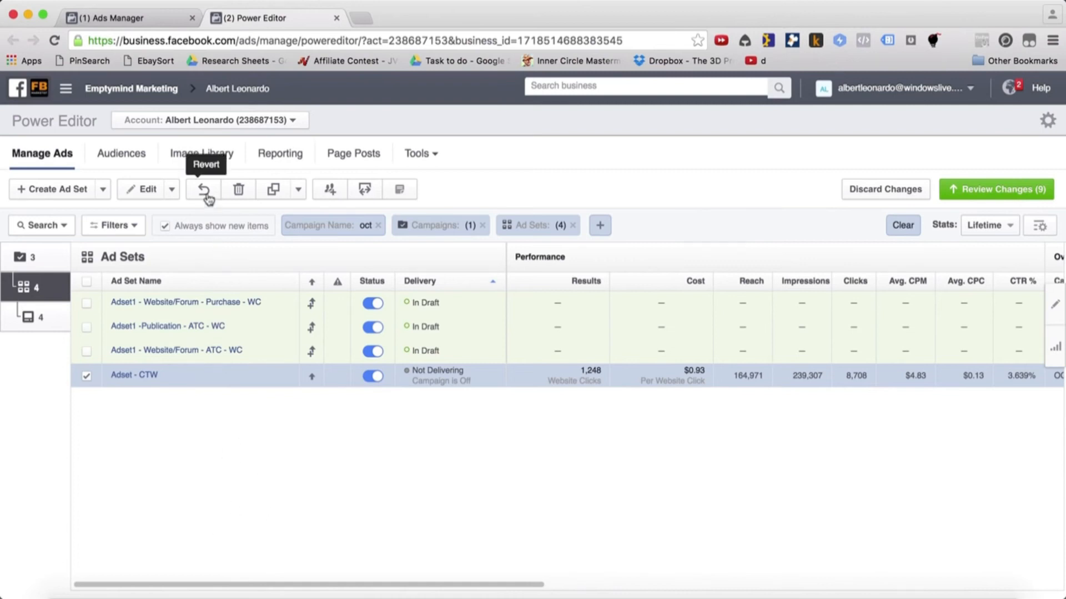
{"action": "left_click", "coordinate": [273, 191]}
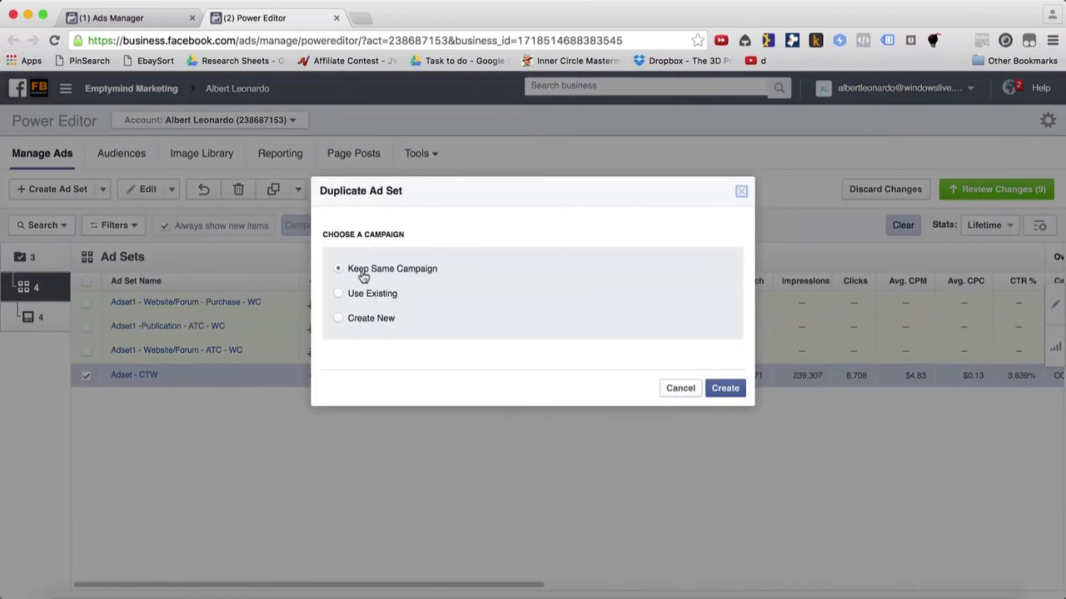
{"action": "left_click", "coordinate": [721, 389]}
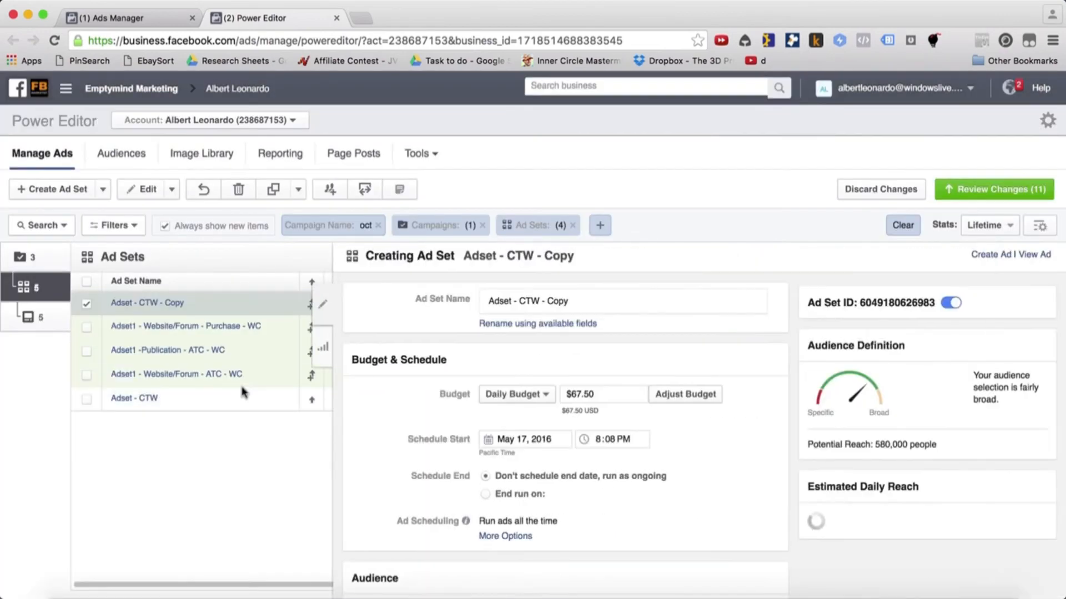
Set the daily budget of the copied CTW ad set to $20.00
{"action": "scroll", "coordinate": [621, 439], "scroll_direction": "down", "scroll_amount": 3}
{"action": "left_click", "coordinate": [599, 314]}
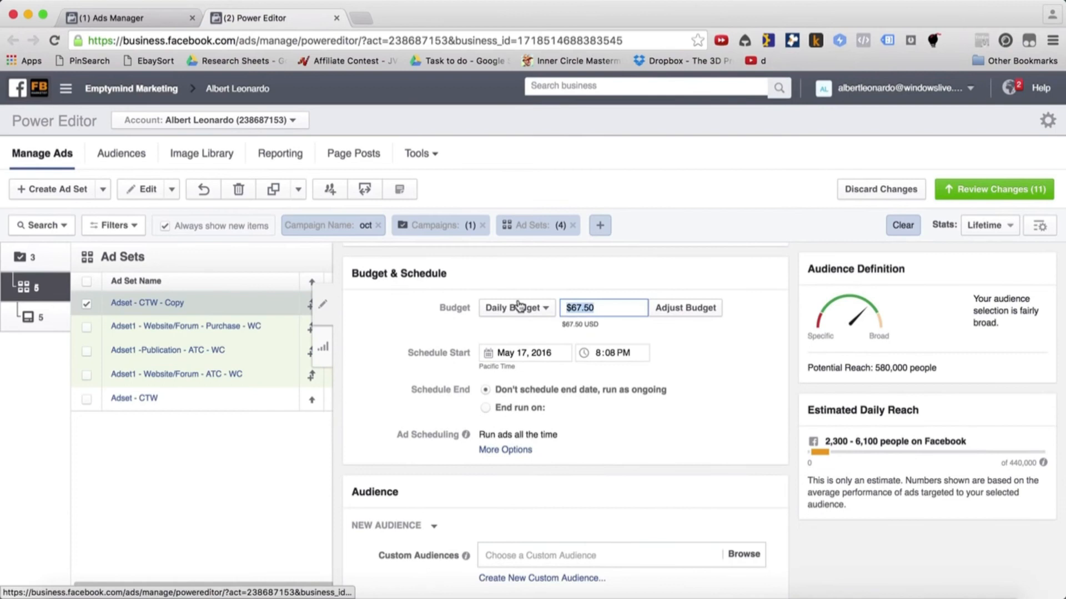
{"action": "type", "text": "20"}
{"action": "left_click", "coordinate": [751, 378]}
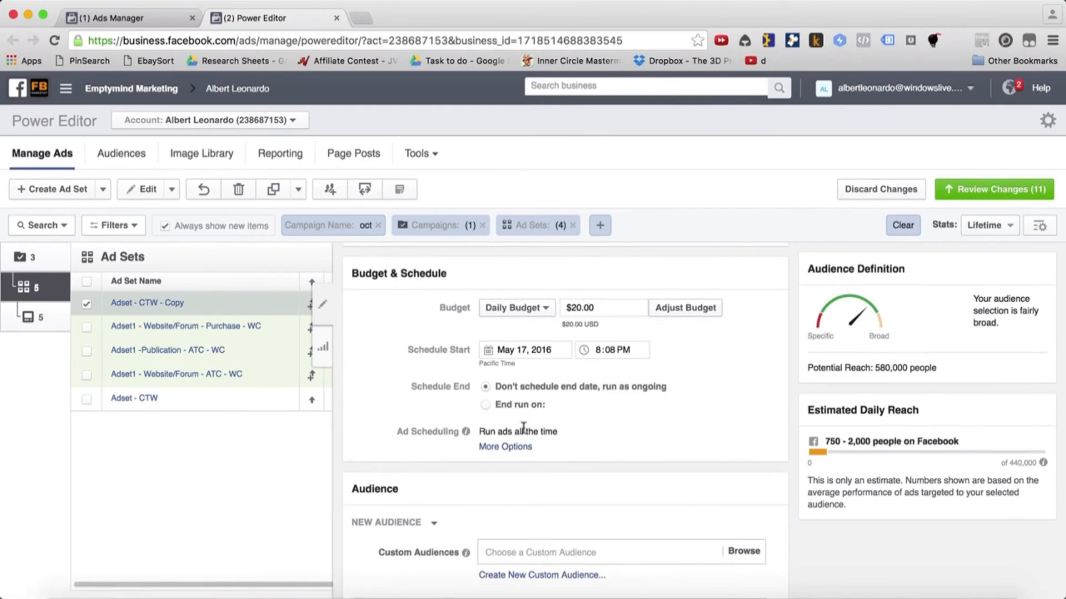
Set the maximum audience age of the copied CTW ad set to 24
{"action": "scroll", "coordinate": [562, 477], "scroll_direction": "down", "scroll_amount": 4}
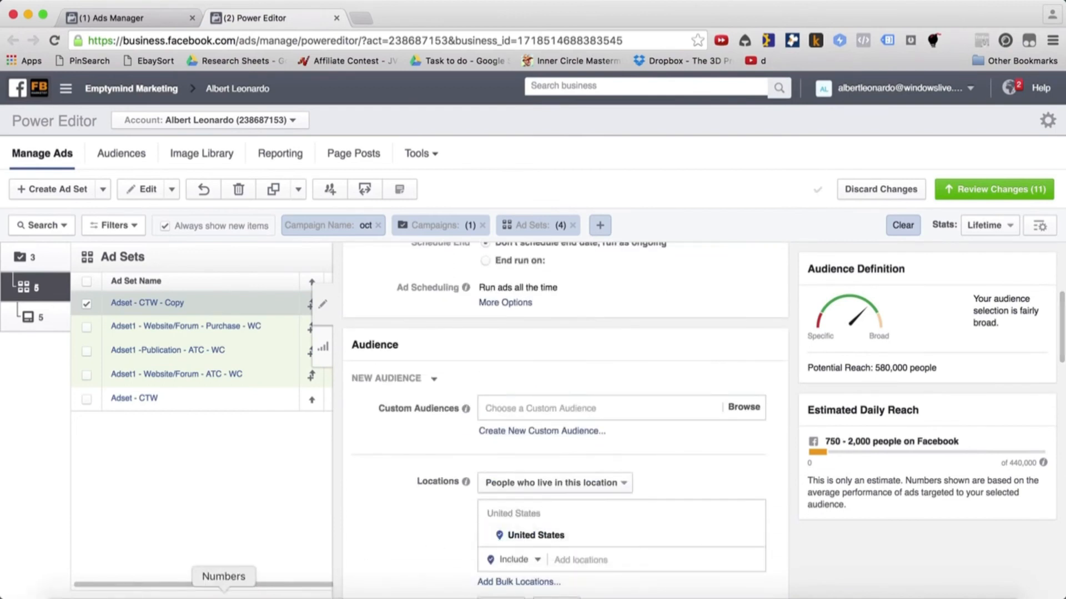
{"action": "left_click", "coordinate": [224, 597]}
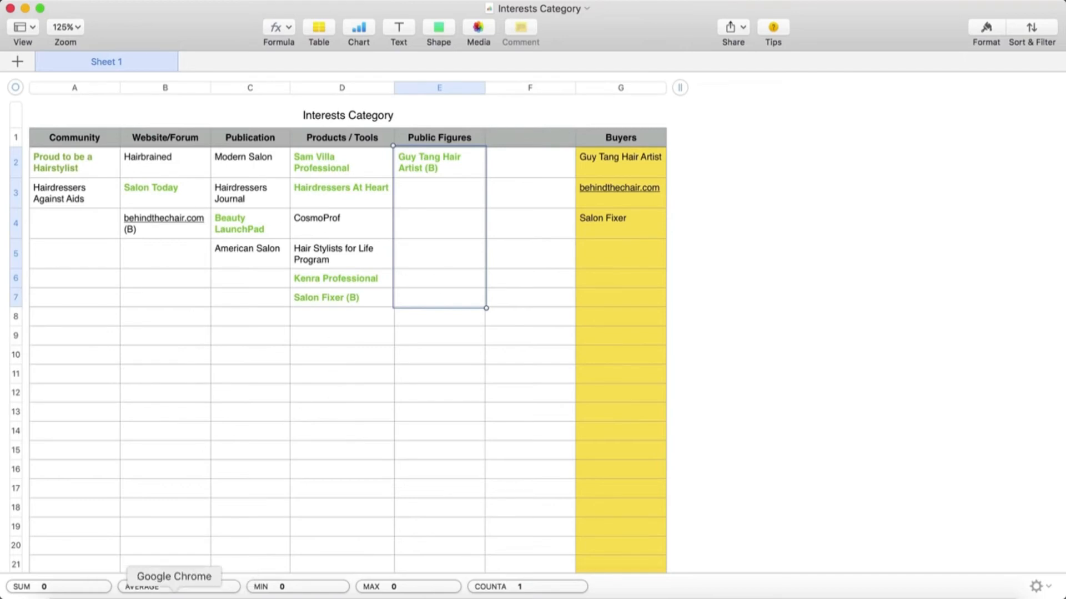
{"action": "left_click", "coordinate": [175, 598]}
{"action": "scroll", "coordinate": [593, 371], "scroll_direction": "down", "scroll_amount": 8}
{"action": "left_click", "coordinate": [556, 321]}
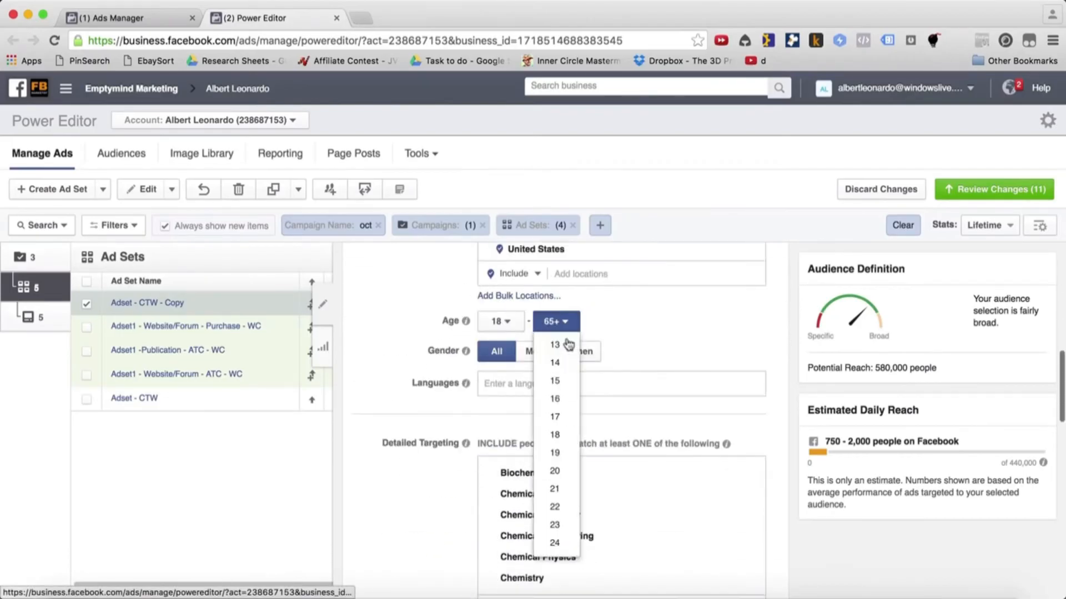
{"action": "left_click", "coordinate": [555, 543]}
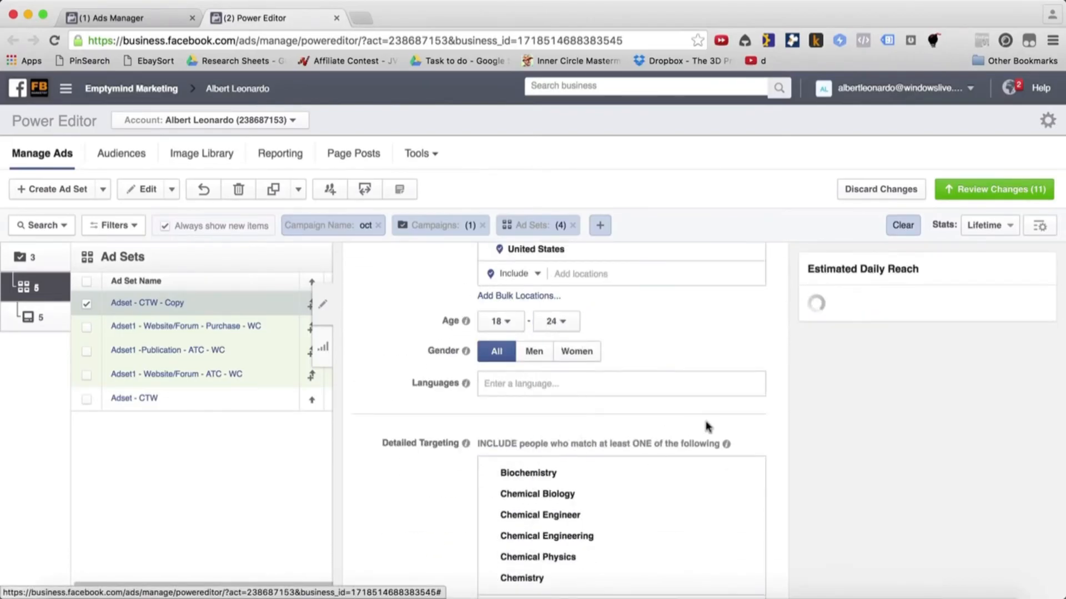
Remove Desktop News Feed from the copied CTW ad set's placements and limit its audience gender to Women
{"action": "scroll", "coordinate": [706, 428], "scroll_direction": "down", "scroll_amount": 4}
{"action": "scroll", "coordinate": [707, 422], "scroll_direction": "down", "scroll_amount": 10}
{"action": "scroll", "coordinate": [440, 487], "scroll_direction": "up", "scroll_amount": 3}
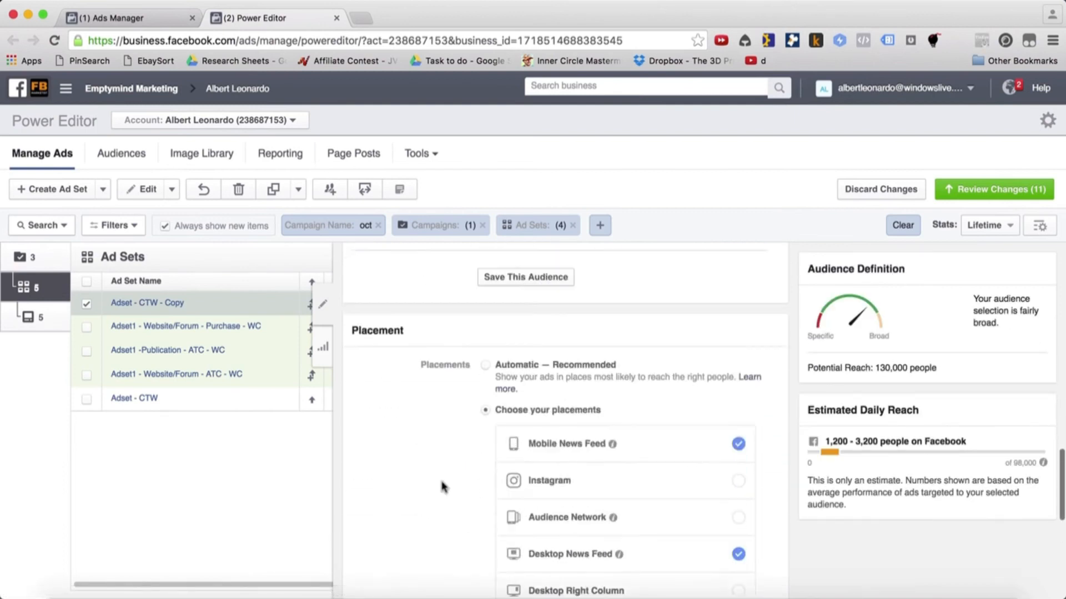
{"action": "scroll", "coordinate": [761, 455], "scroll_direction": "down", "scroll_amount": 5}
{"action": "left_click", "coordinate": [735, 374]}
{"action": "scroll", "coordinate": [444, 400], "scroll_direction": "up", "scroll_amount": 5}
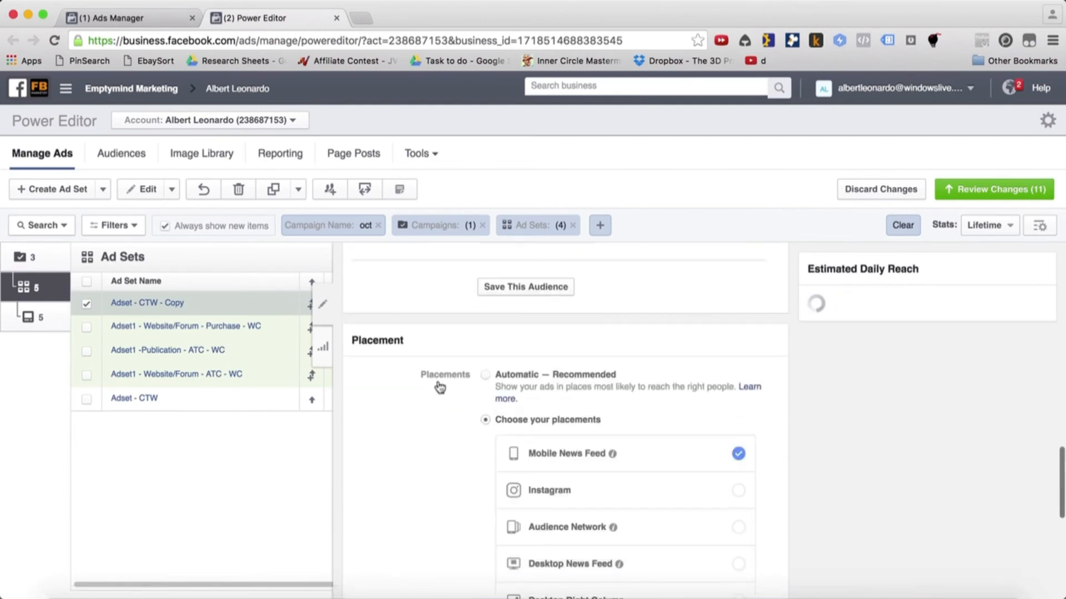
{"action": "scroll", "coordinate": [393, 380], "scroll_direction": "up", "scroll_amount": 12}
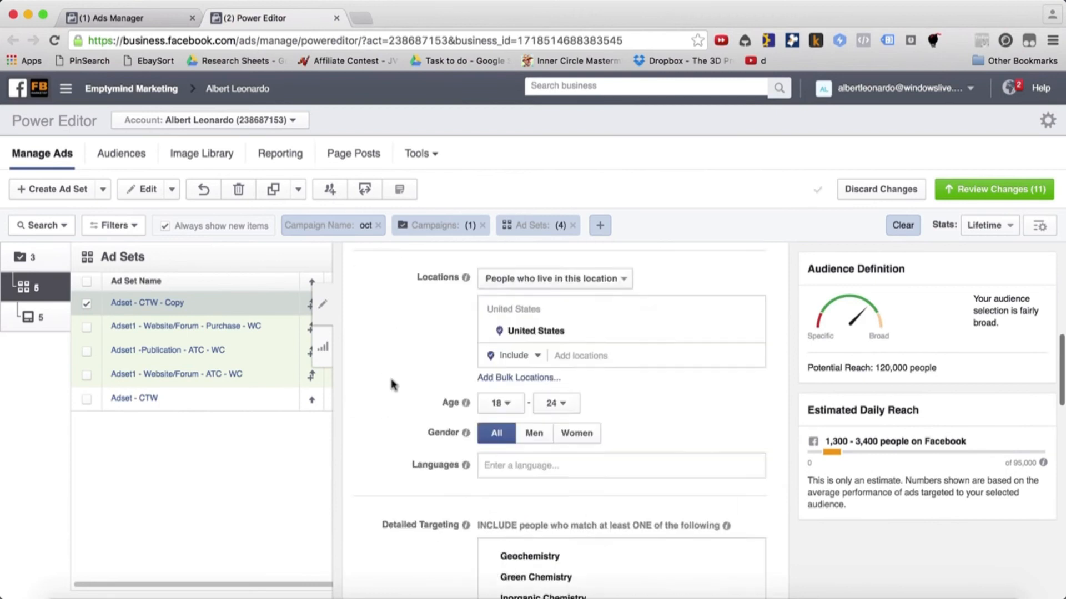
{"action": "left_click", "coordinate": [563, 462]}
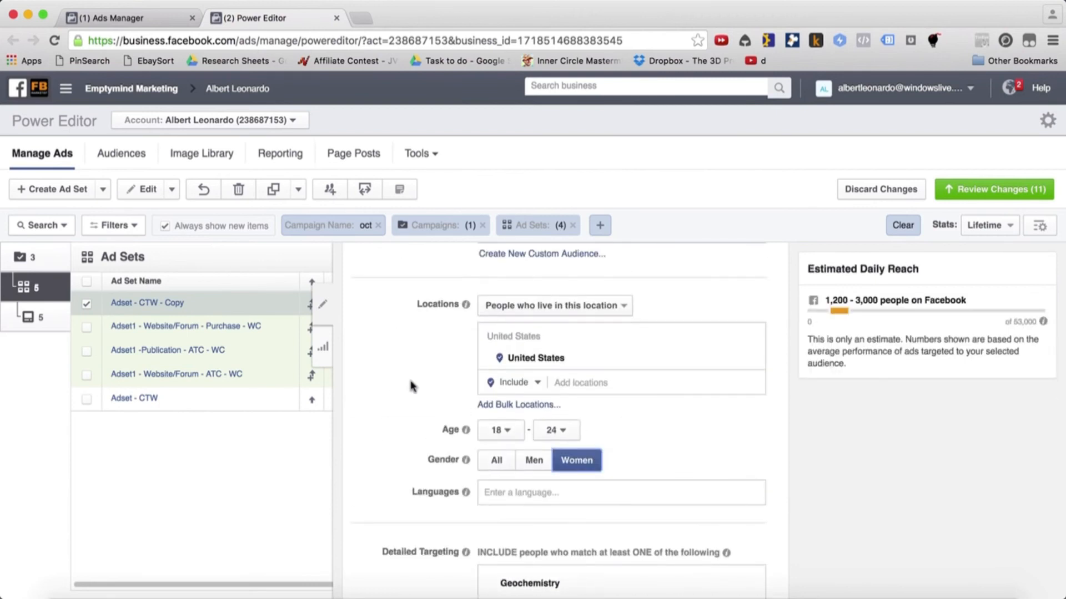
Close the copied ad set's editor and turn off the ad set Adset1 - Website/Forum - Purchase - WC
{"action": "scroll", "coordinate": [411, 386], "scroll_direction": "down", "scroll_amount": 10}
{"action": "scroll", "coordinate": [412, 388], "scroll_direction": "down", "scroll_amount": 8}
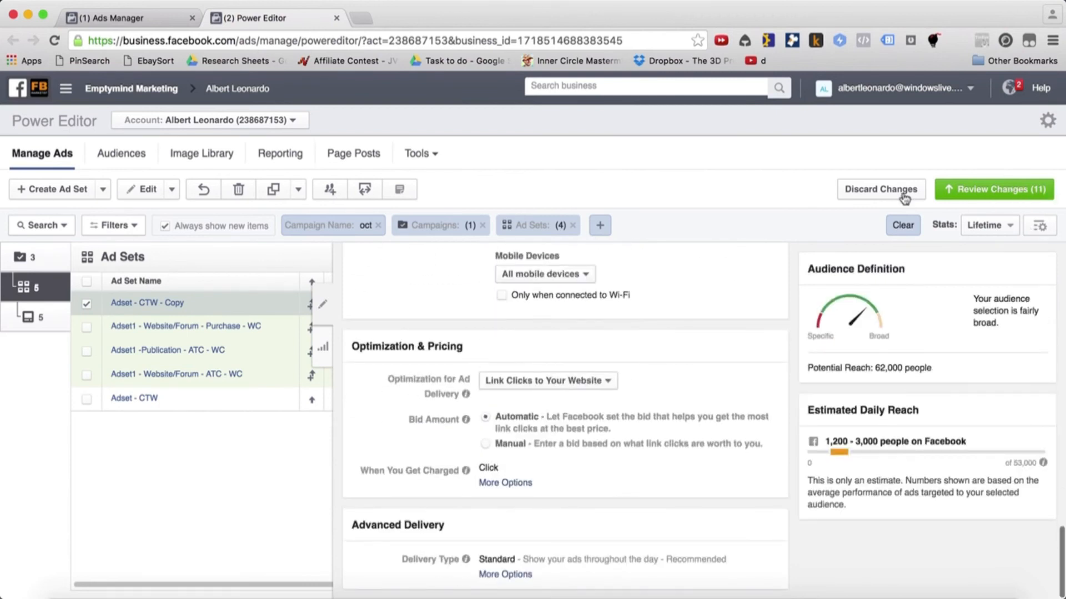
{"action": "left_click", "coordinate": [319, 309]}
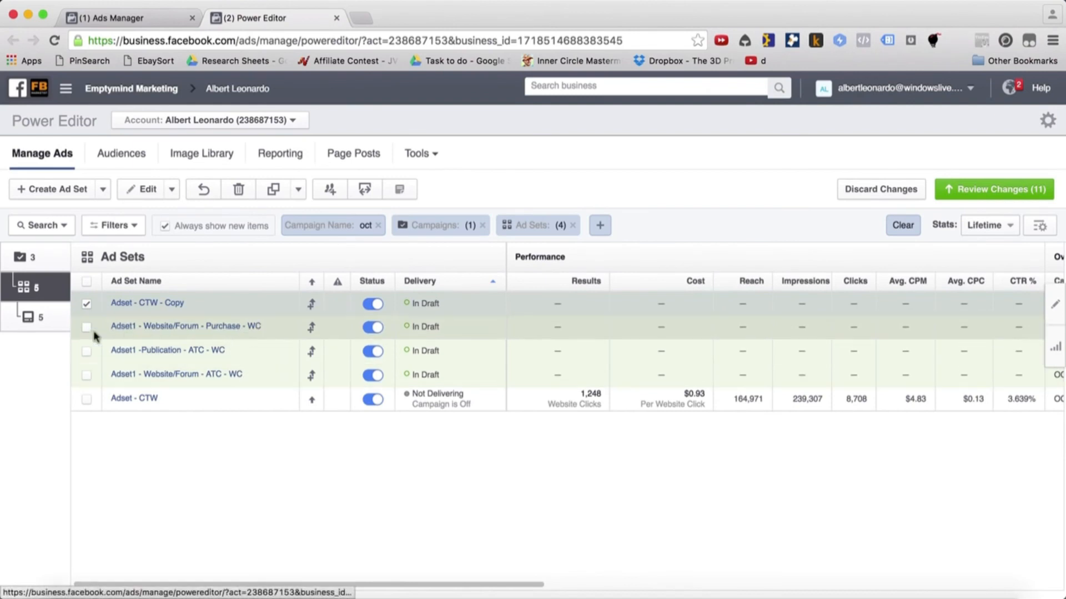
{"action": "left_click", "coordinate": [363, 330]}
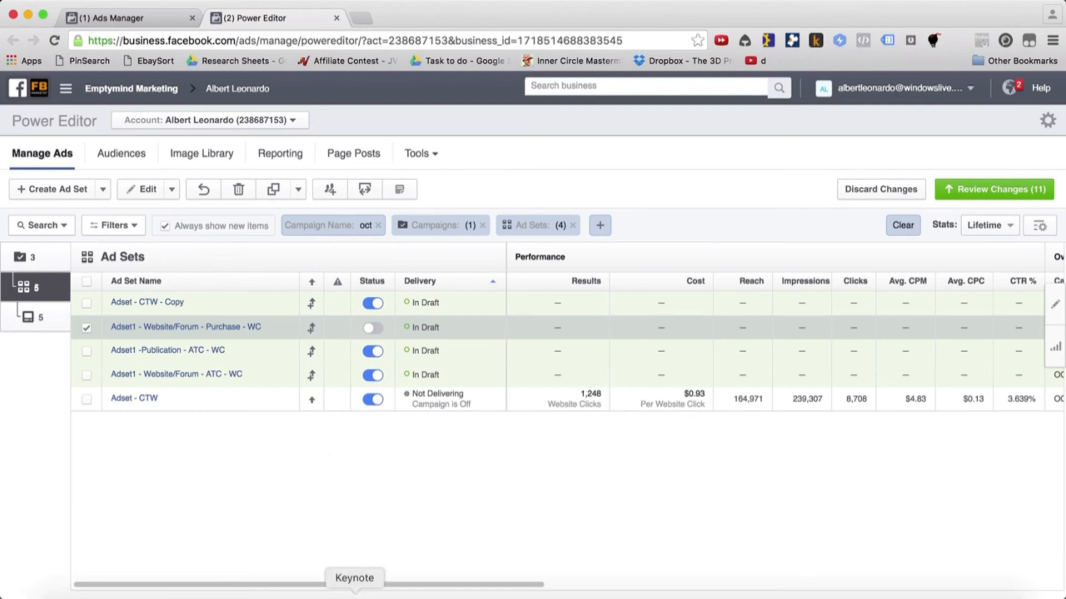
Switch to the Scaling presentation in Keynote and show slide 10 on interests under Horizontal Scaling
{"action": "left_click", "coordinate": [355, 580]}
{"action": "left_click", "coordinate": [67, 336]}
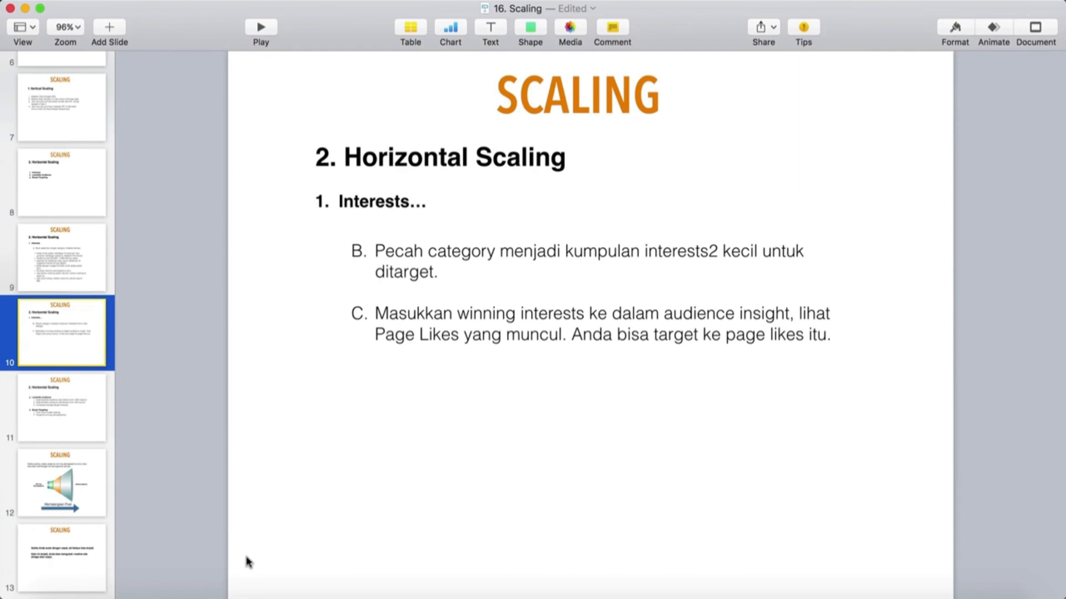
Switch to the Interests Category spreadsheet in Numbers and examine the full list of Products / Tools interests
{"action": "left_click", "coordinate": [211, 582]}
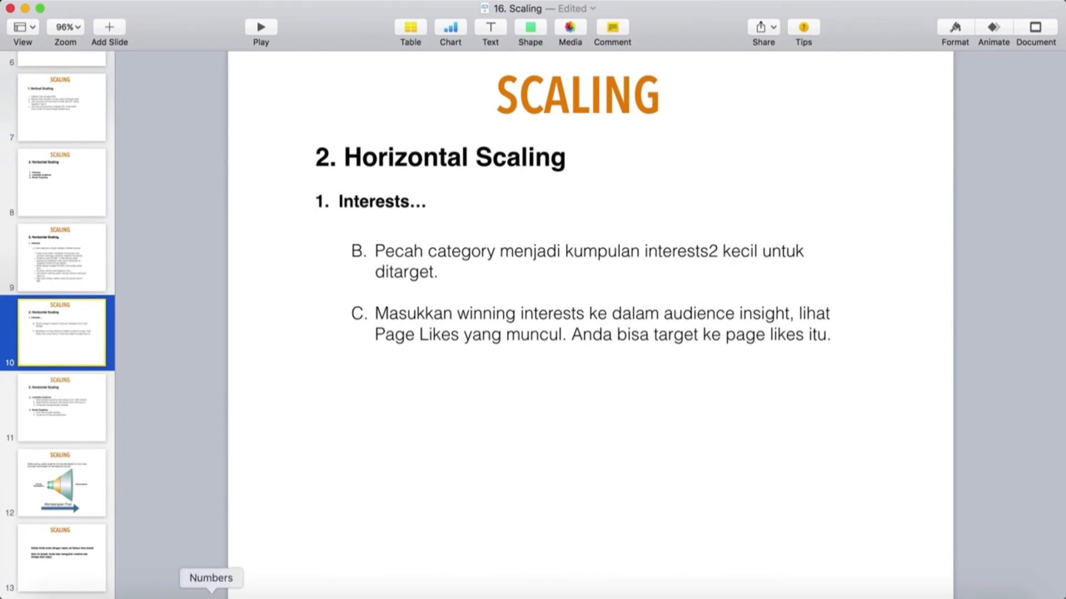
{"action": "left_click", "coordinate": [211, 598]}
{"action": "left_click", "coordinate": [92, 230]}
{"action": "left_click", "coordinate": [313, 171]}
{"action": "left_click_drag", "start_coordinate": [317, 217], "coordinate": [312, 430]}
{"action": "left_click", "coordinate": [330, 223]}
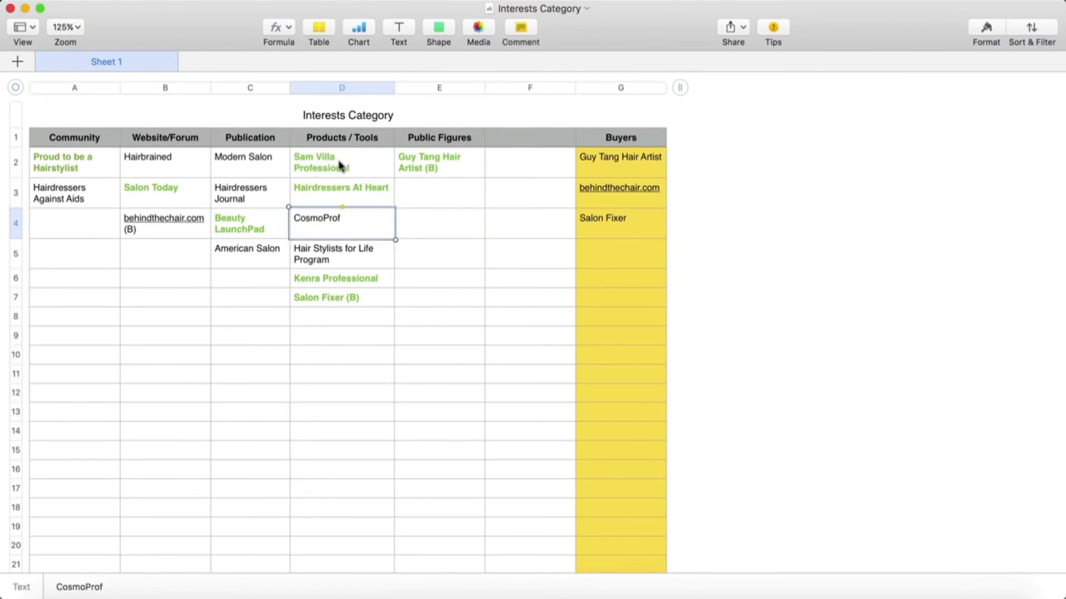
{"action": "left_click", "coordinate": [340, 165]}
{"action": "left_click_drag", "start_coordinate": [331, 169], "coordinate": [369, 301]}
{"action": "left_click", "coordinate": [336, 417]}
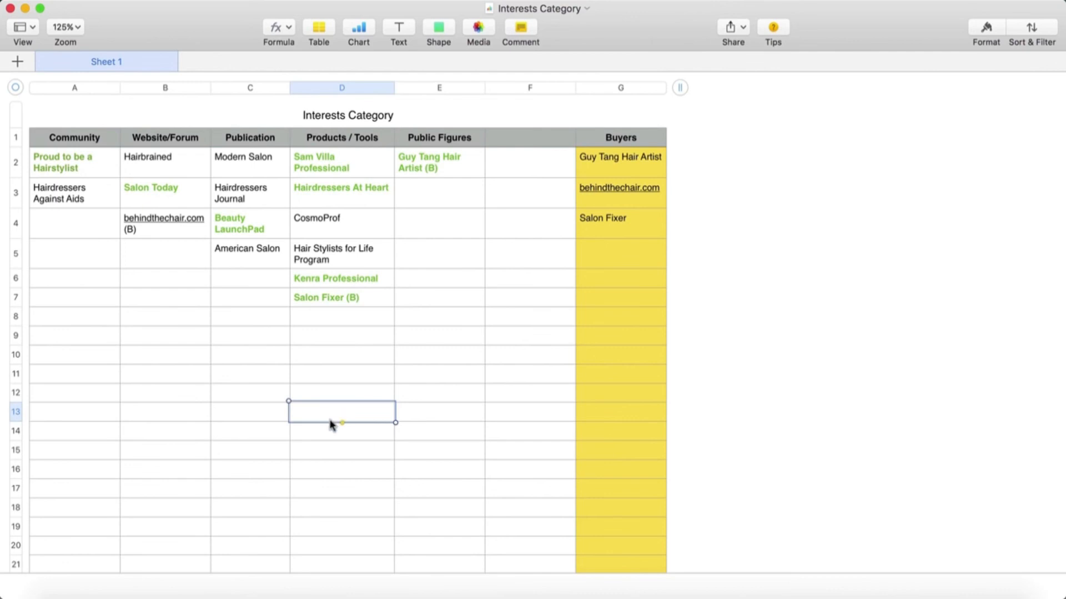
Examine how the Products / Tools interests split into small groups, such as Sam Villa Professional with Hairdressers At Heart
{"action": "left_click", "coordinate": [333, 252]}
{"action": "left_click", "coordinate": [325, 219]}
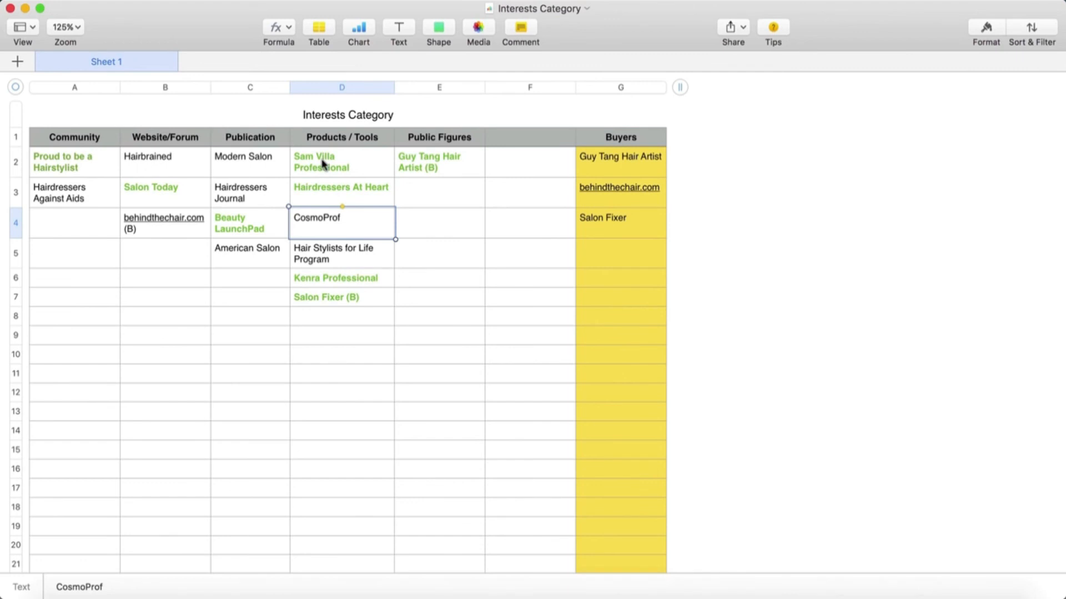
{"action": "left_click", "coordinate": [353, 258]}
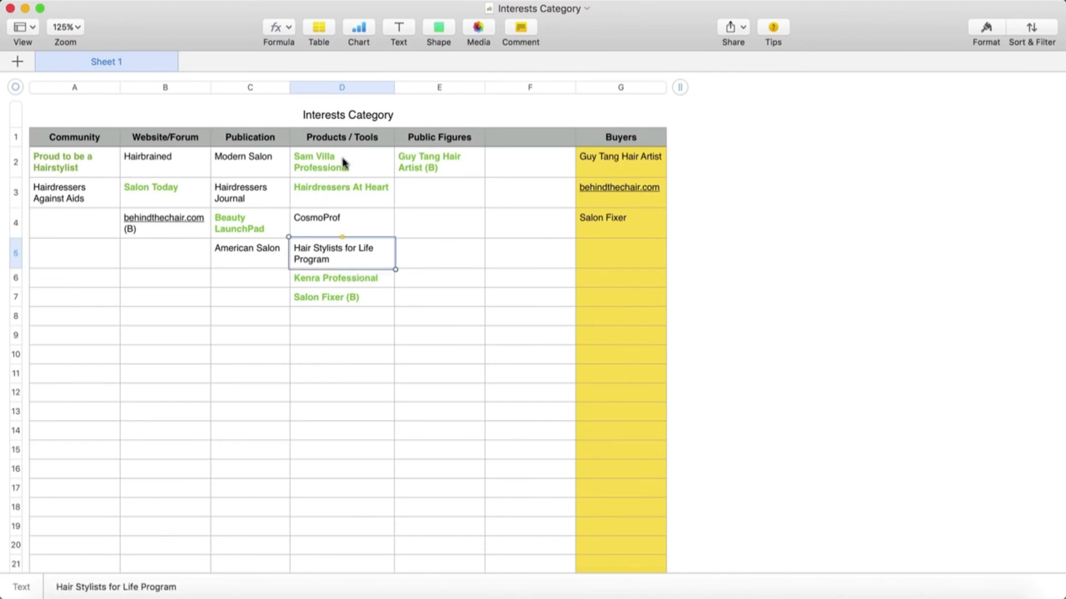
{"action": "left_click_drag", "start_coordinate": [345, 165], "coordinate": [350, 188]}
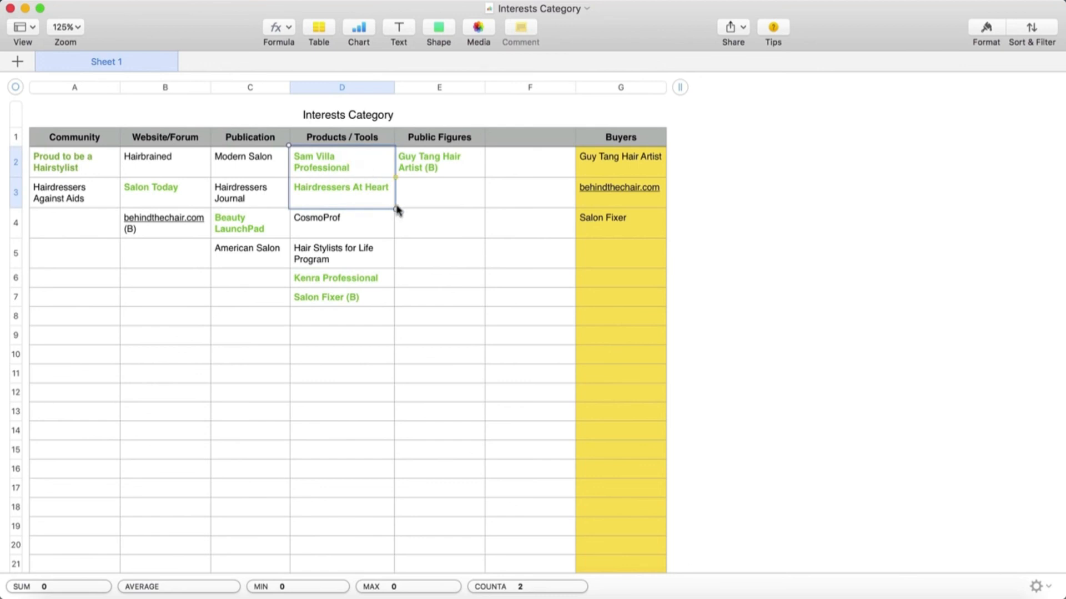
{"action": "left_click", "coordinate": [390, 414]}
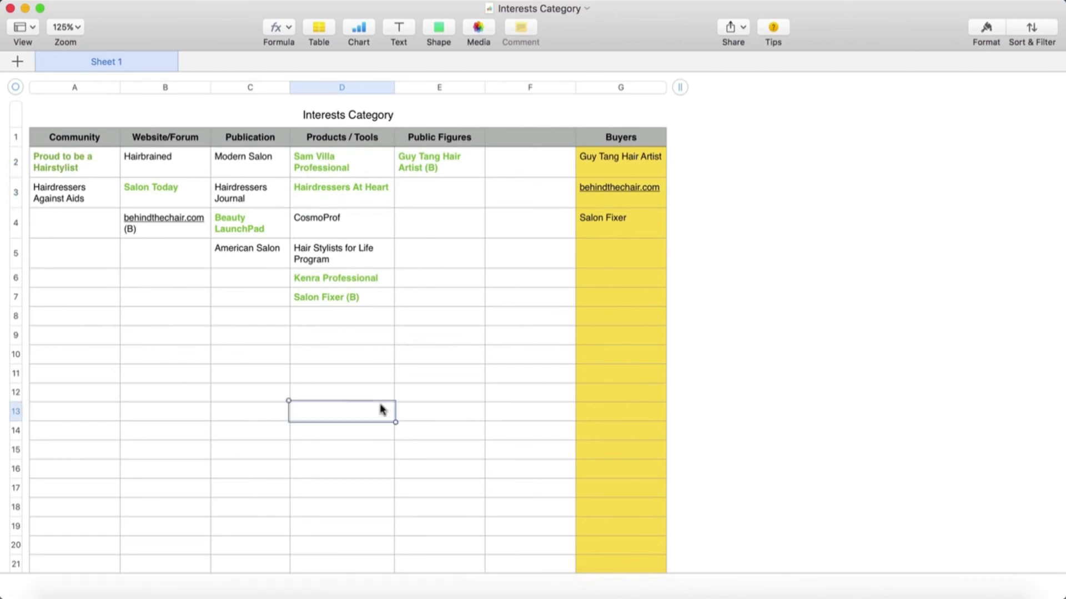
{"action": "left_click_drag", "start_coordinate": [356, 161], "coordinate": [341, 204]}
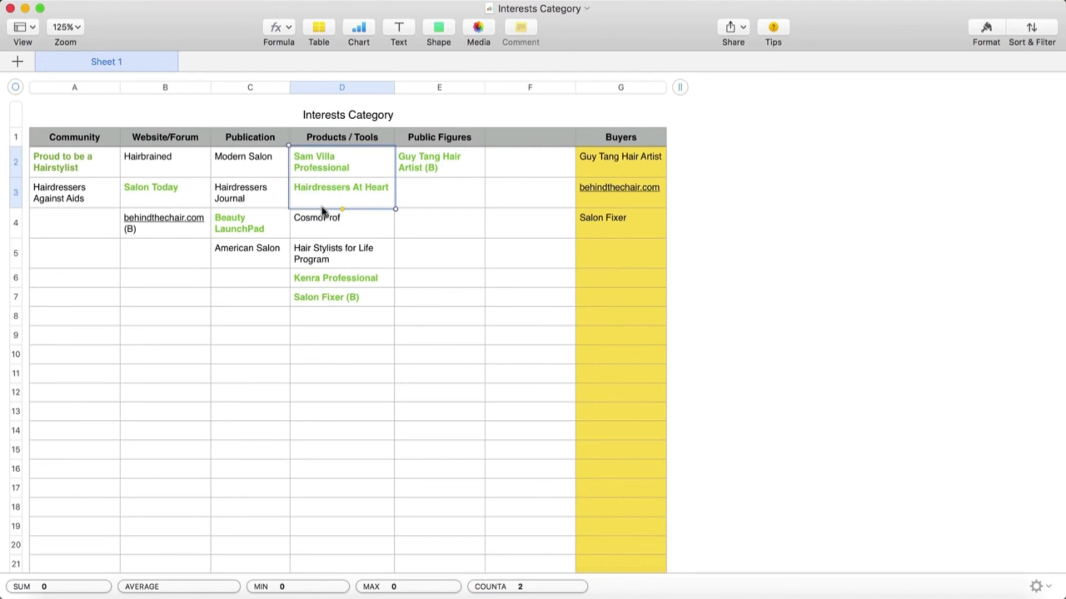
{"action": "left_click", "coordinate": [351, 243]}
Examine smaller groupings in the Publication and Website/Forum columns, such as Modern Salon with Hairdressers Journal
{"action": "left_click_drag", "start_coordinate": [259, 166], "coordinate": [257, 191]}
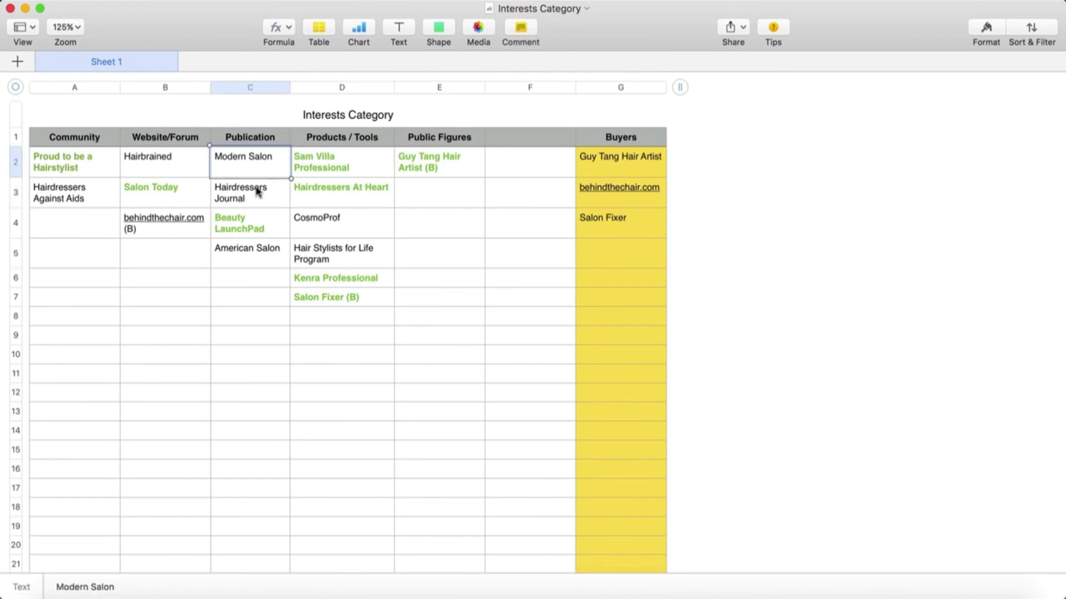
{"action": "left_click", "coordinate": [265, 232]}
{"action": "left_click", "coordinate": [268, 323]}
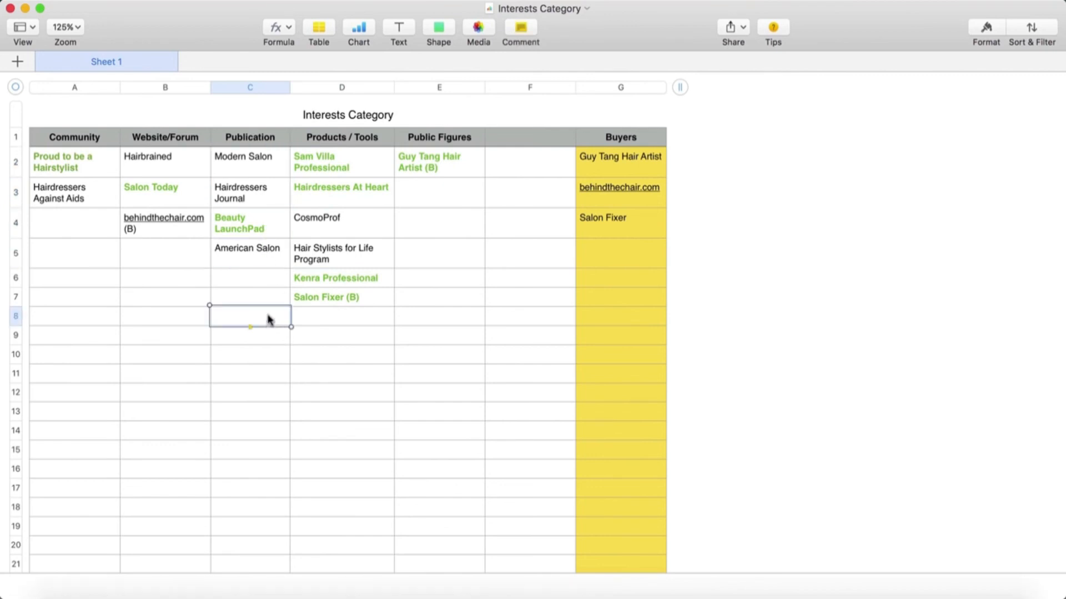
{"action": "left_click", "coordinate": [159, 161]}
{"action": "left_click", "coordinate": [166, 198]}
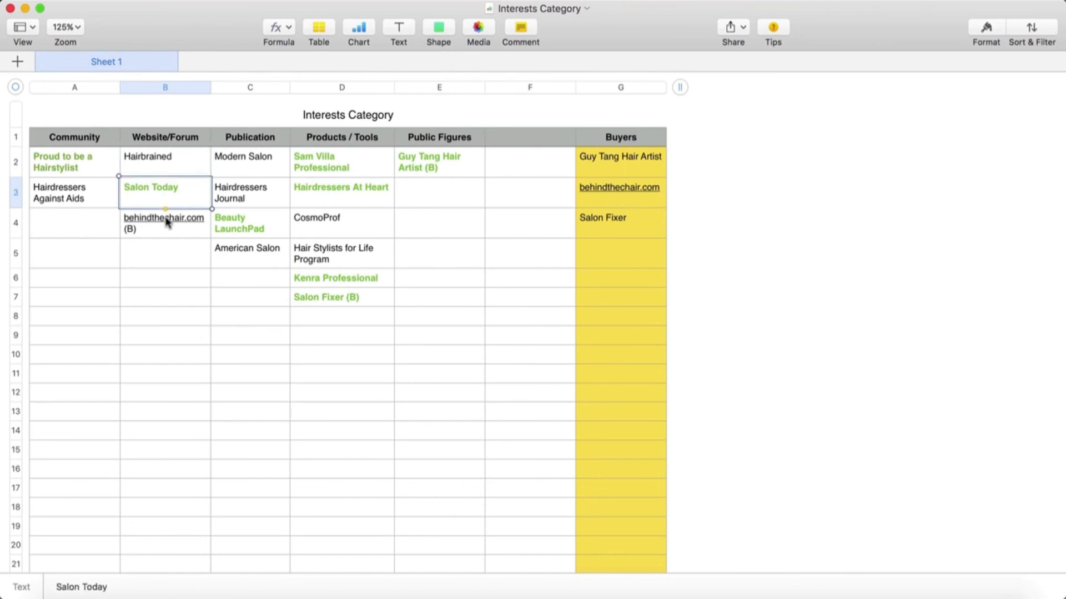